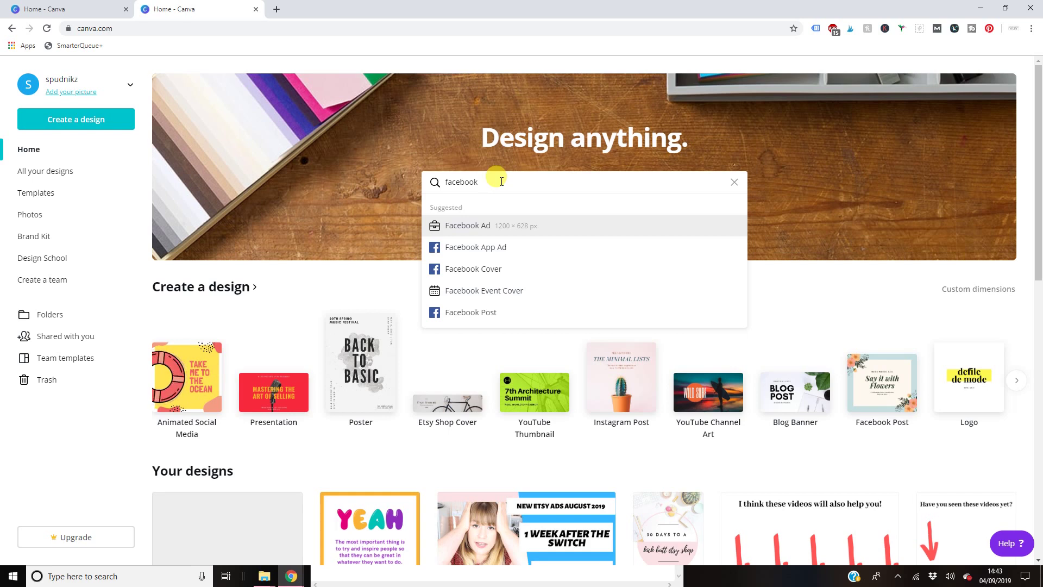
# Try 'insta' and 'pint' searches, then search 'face' to find the Facebook Post design.
pyautogui.press('BackSpace')
pyautogui.press('BackSpace')
pyautogui.press('BackSpace')
pyautogui.press('BackSpace')
pyautogui.press('BackSpace')
pyautogui.press('BackSpace')
pyautogui.press('BackSpace')
pyautogui.press('BackSpace')
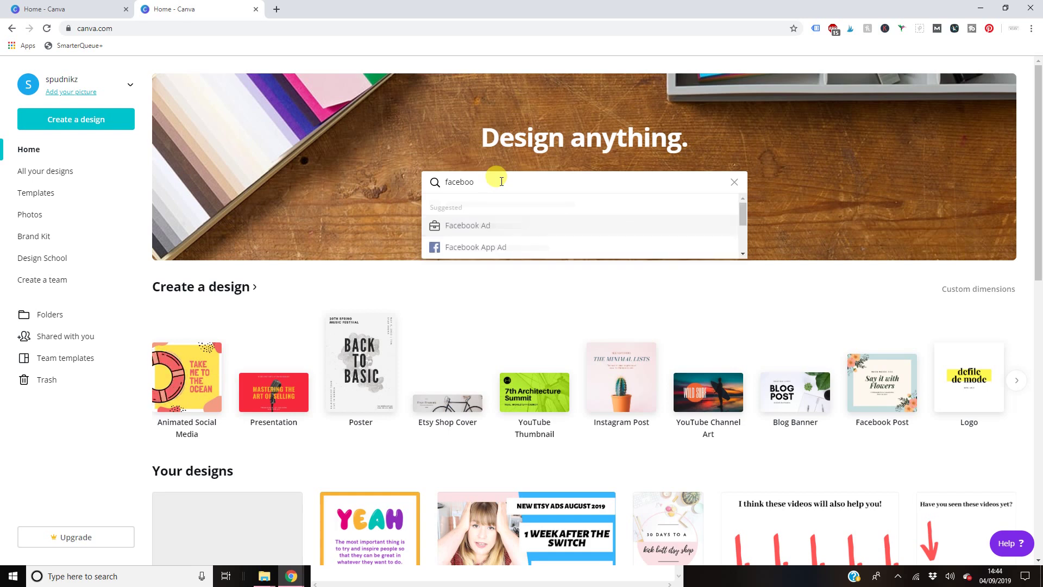
pyautogui.write('insta')
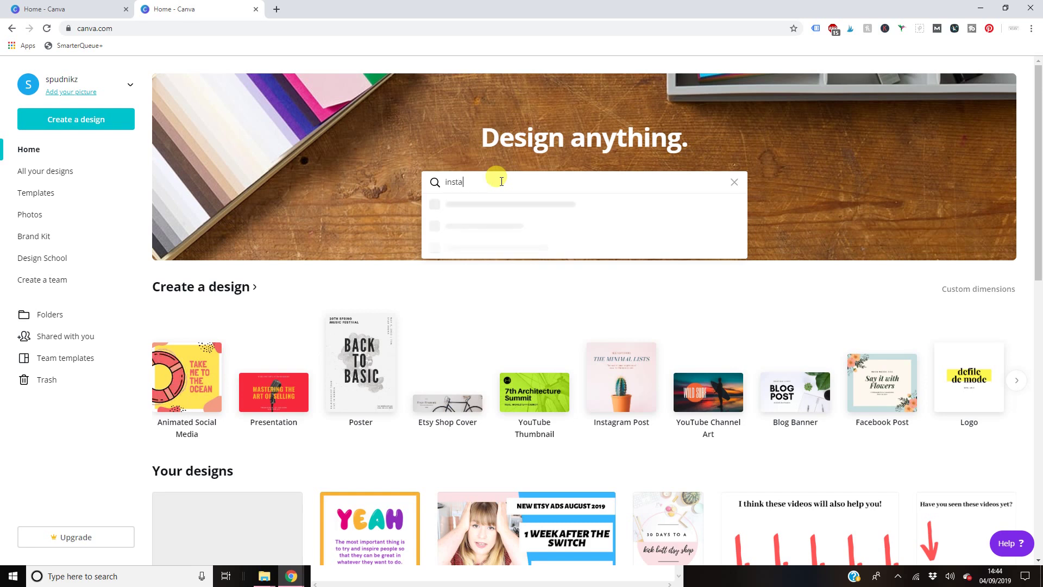
pyautogui.press('BackSpace')
pyautogui.press('BackSpace')
pyautogui.press('BackSpace')
pyautogui.press('BackSpace')
pyautogui.press('BackSpace')
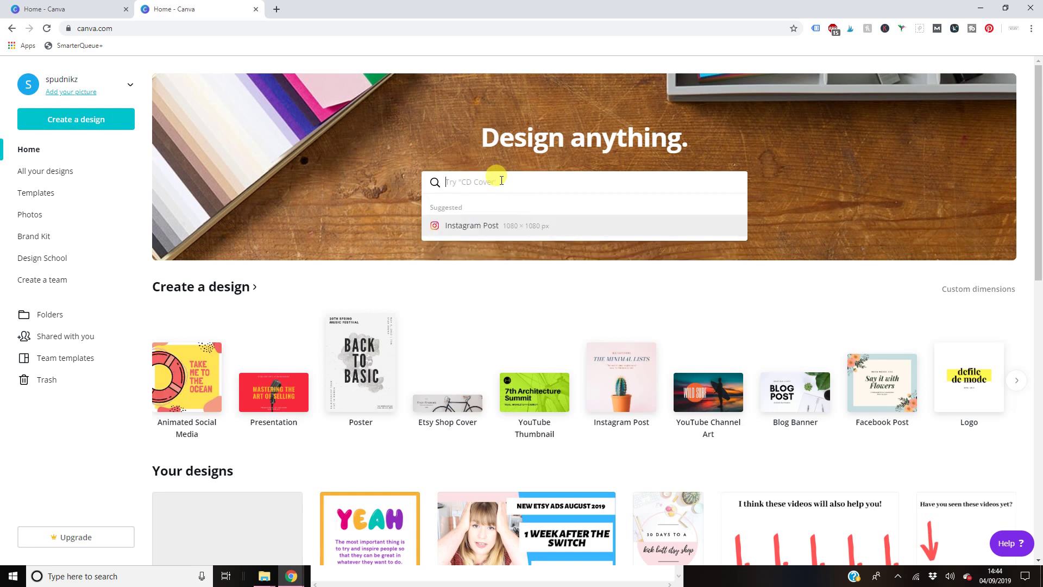
pyautogui.write('pint')
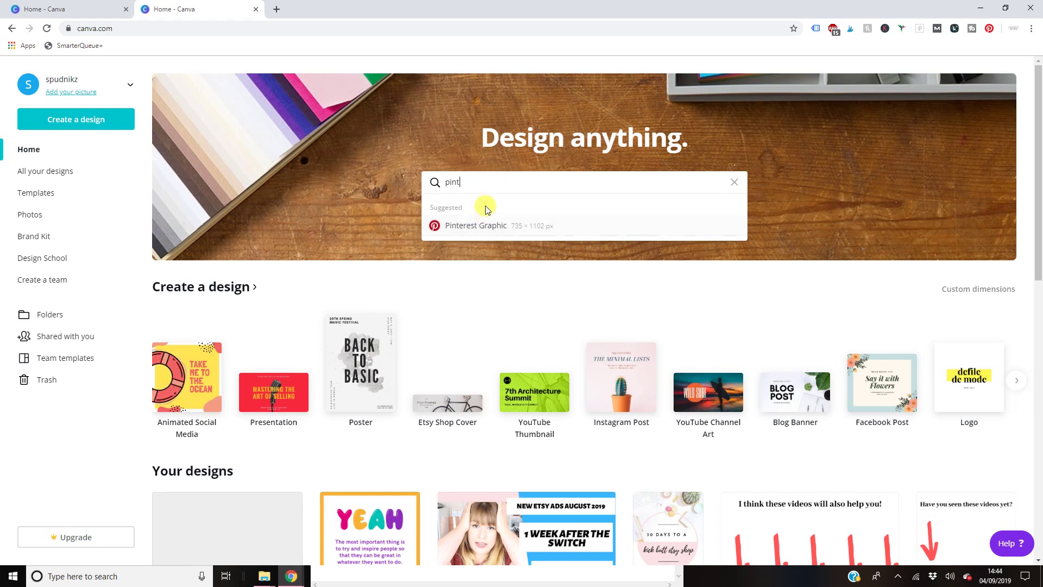
pyautogui.moveTo(476, 181); pyautogui.dragTo(429, 180)
pyautogui.write('face')
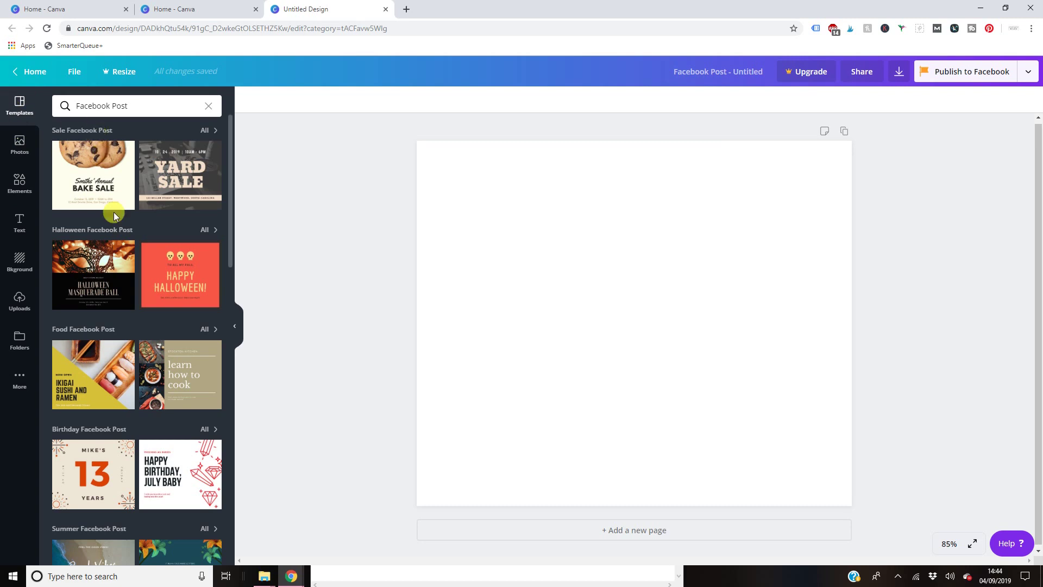
# Scroll the Facebook Post templates and apply the Wilshire Bakery template to the page.
pyautogui.scroll(-9, 113, 212)
pyautogui.scroll(-5, 114, 216)
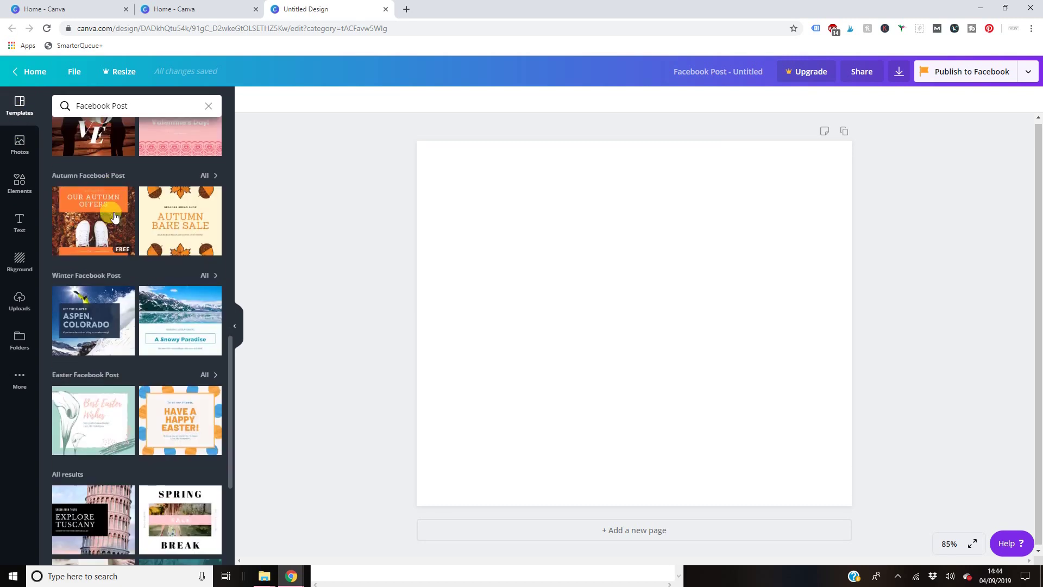
pyautogui.scroll(-7, 113, 212)
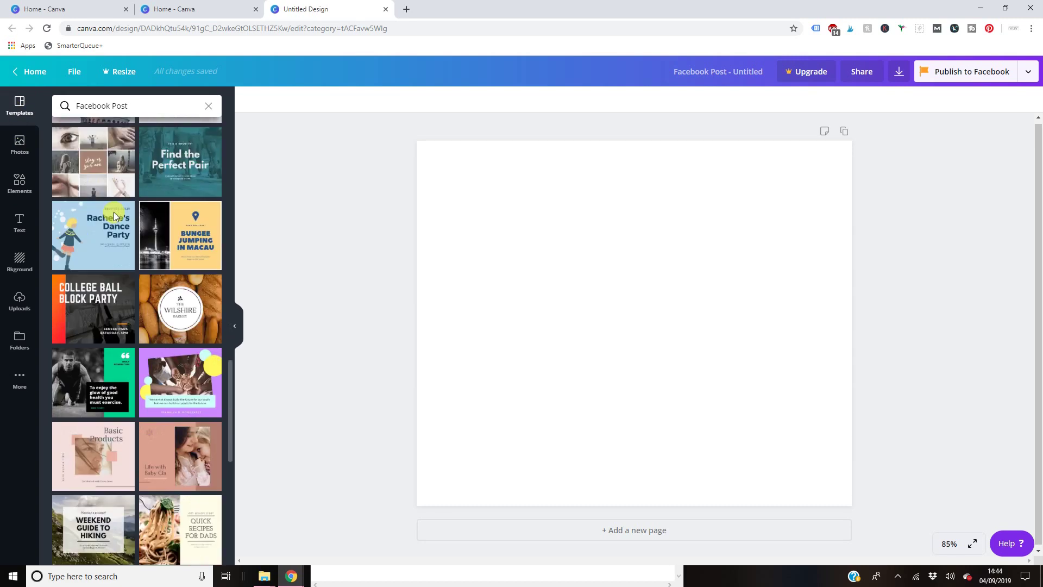
pyautogui.scroll(-5, 161, 244)
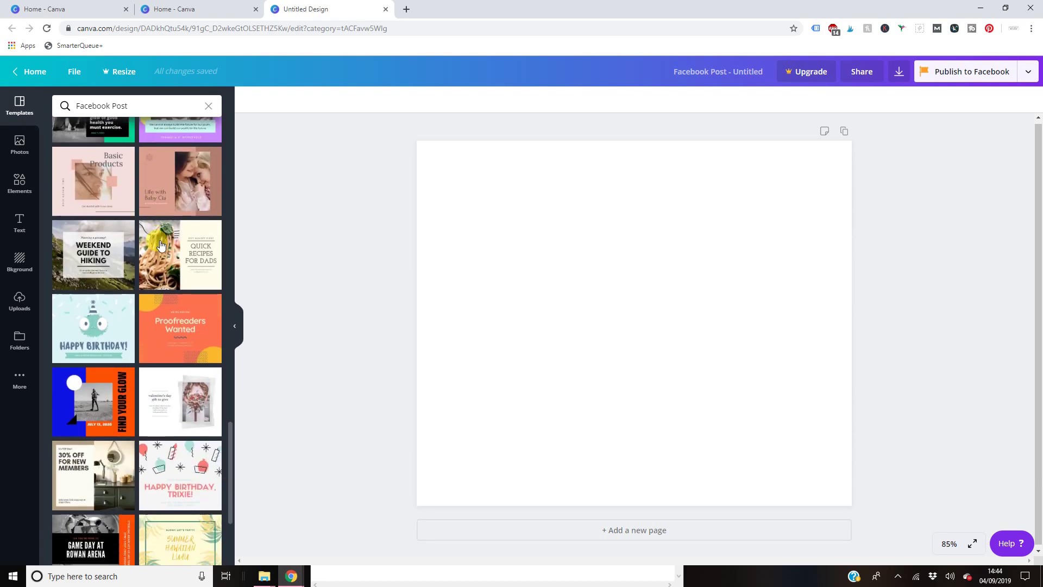
pyautogui.scroll(5, 161, 292)
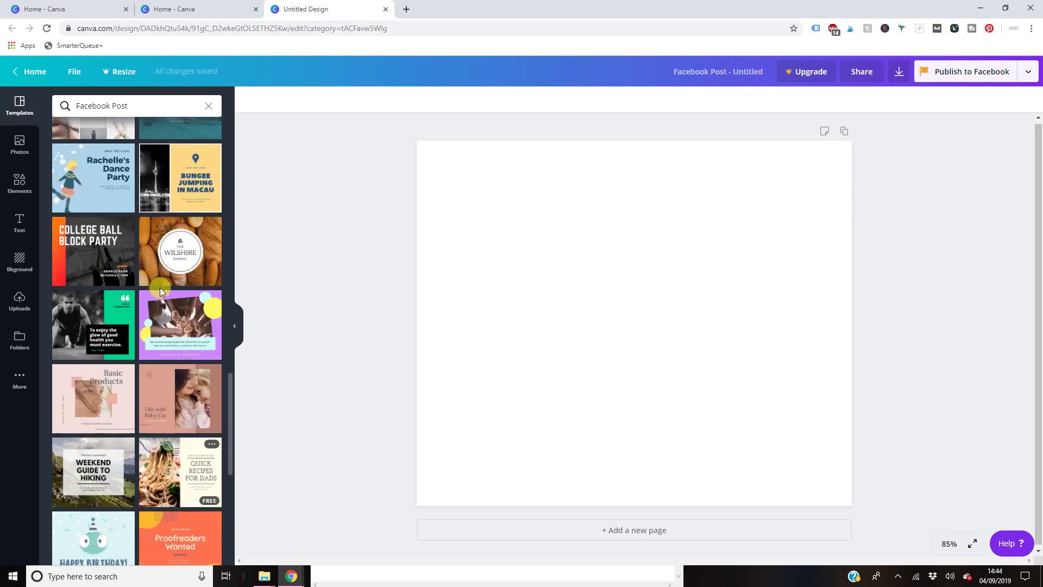
pyautogui.click(187, 259)
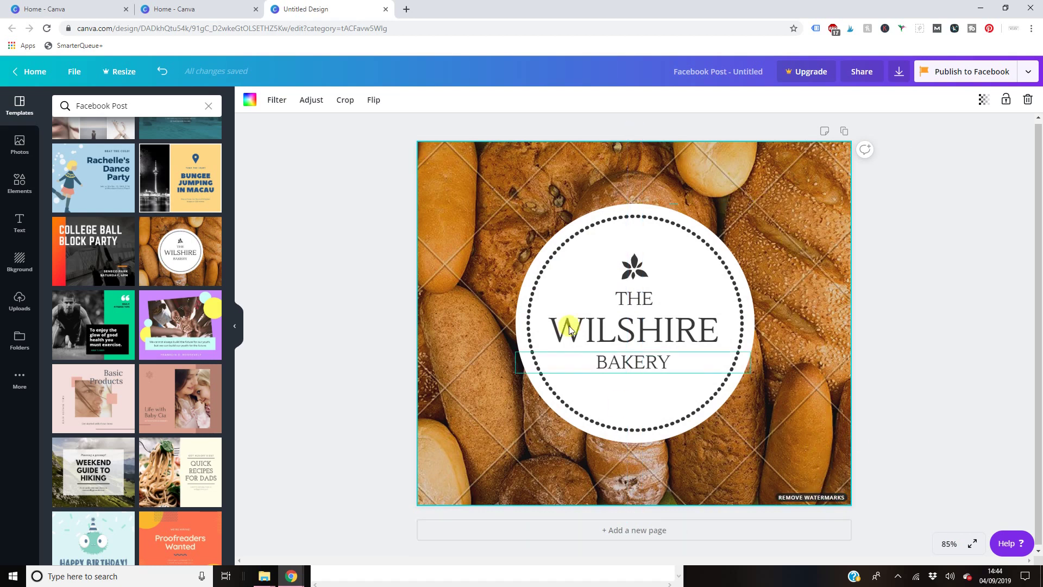
# Delete the bread background photo and slightly enlarge the dotted-circle badge.
pyautogui.press('Delete')
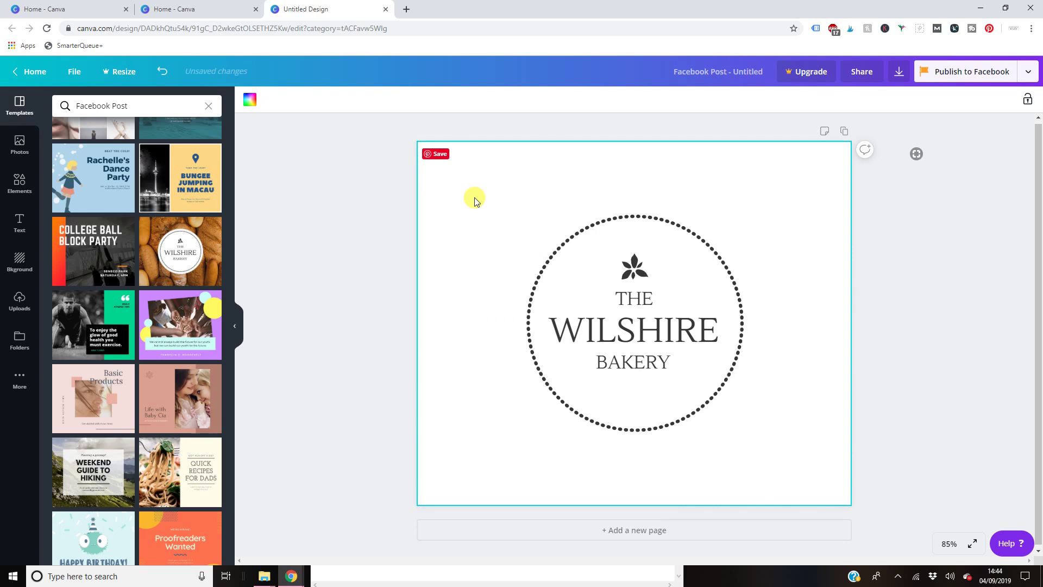
pyautogui.click(641, 261)
pyautogui.click(660, 253)
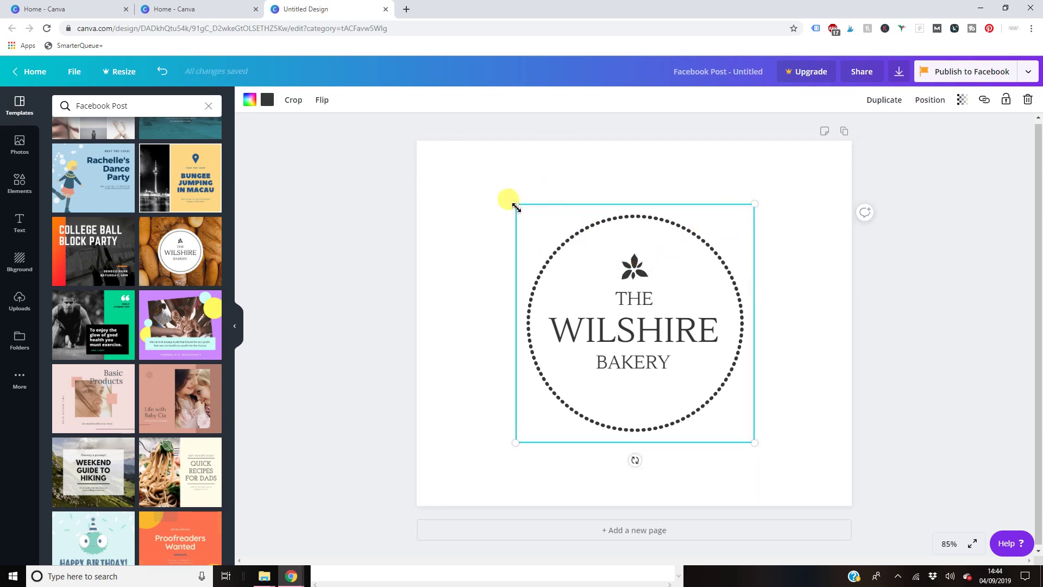
pyautogui.moveTo(513, 203); pyautogui.dragTo(545, 201)
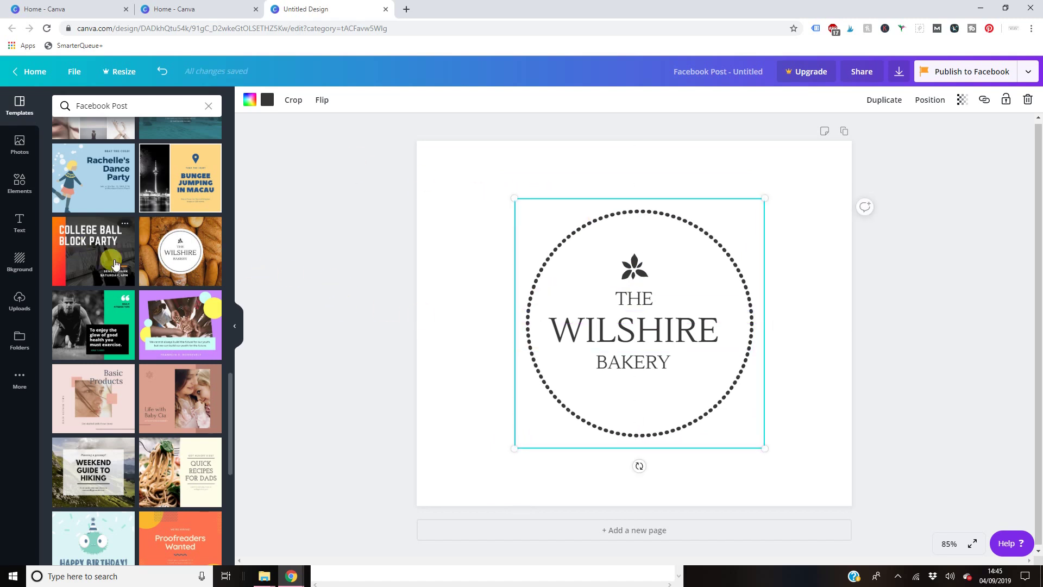
# Browse the Photos library and place the cursor in its search box.
pyautogui.click(19, 143)
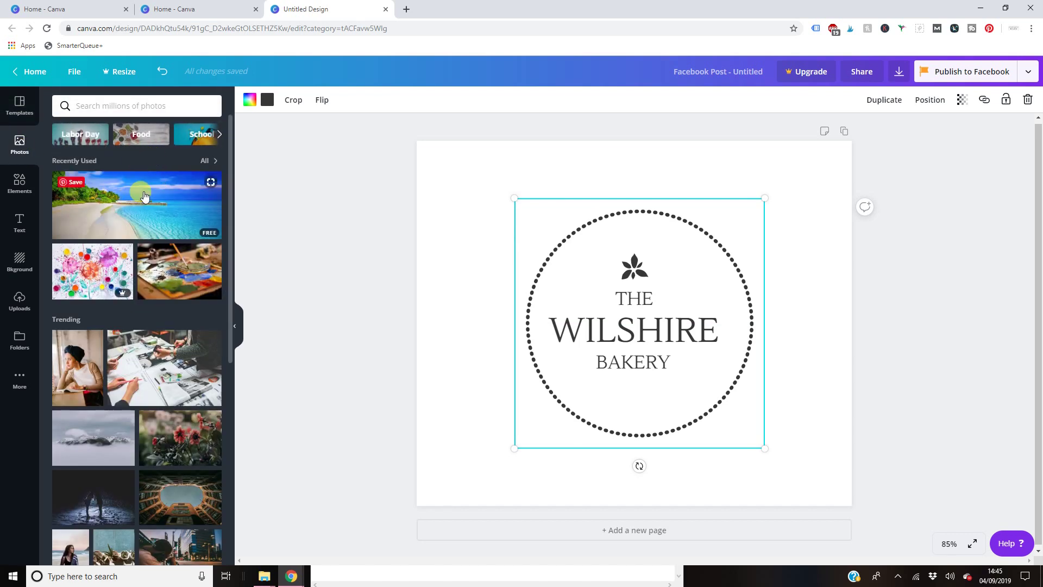
pyautogui.scroll(-4, 144, 193)
pyautogui.scroll(-15, 143, 193)
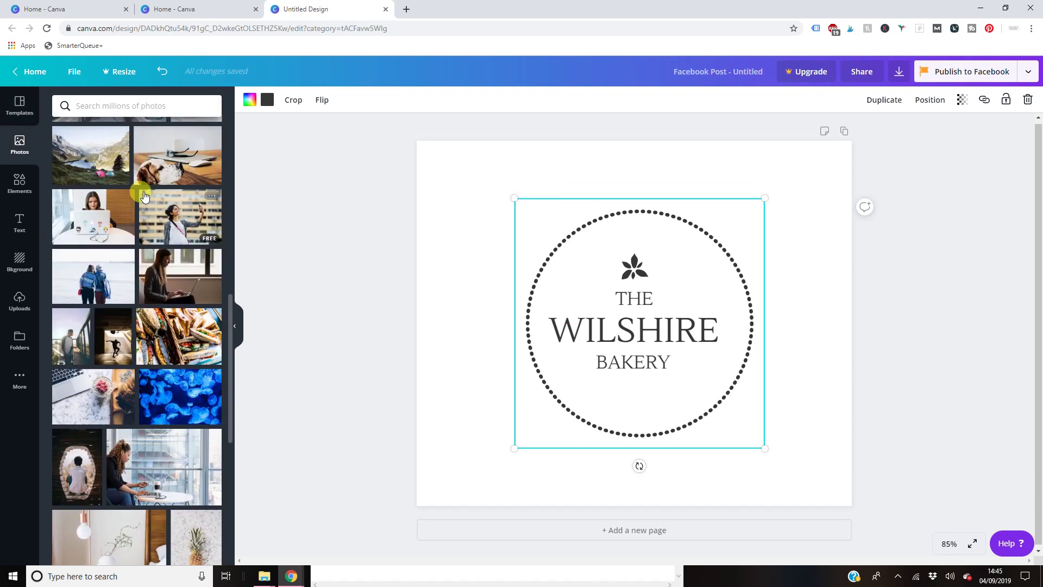
pyautogui.scroll(-15, 144, 196)
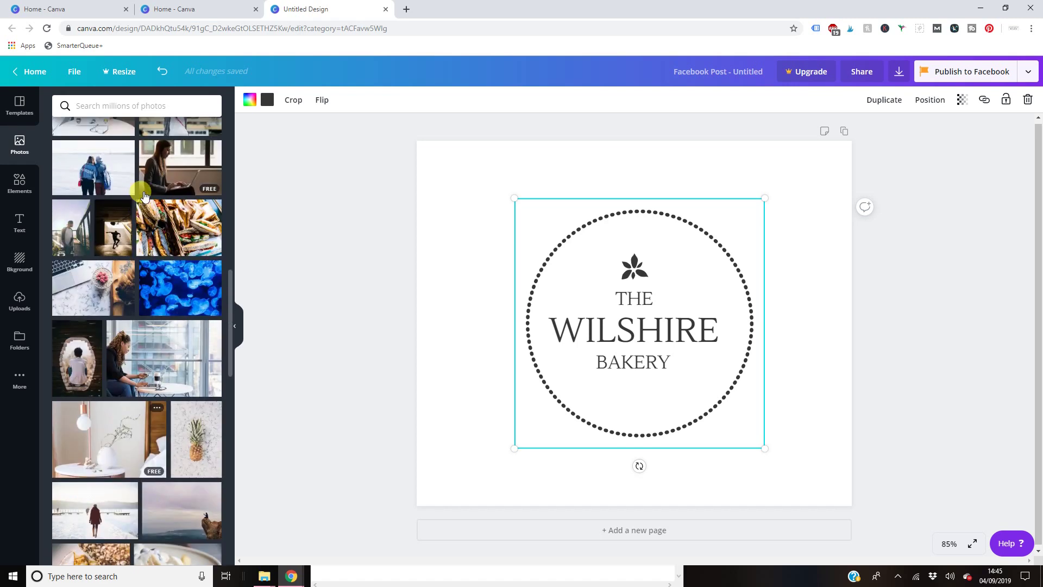
pyautogui.scroll(4, 144, 196)
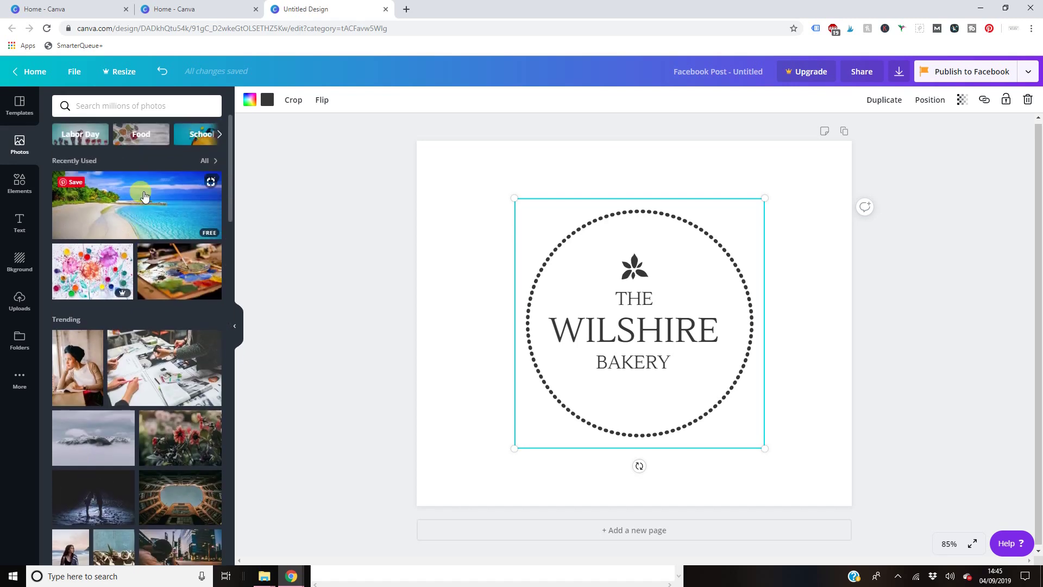
pyautogui.click(141, 107)
pyautogui.click(259, 228)
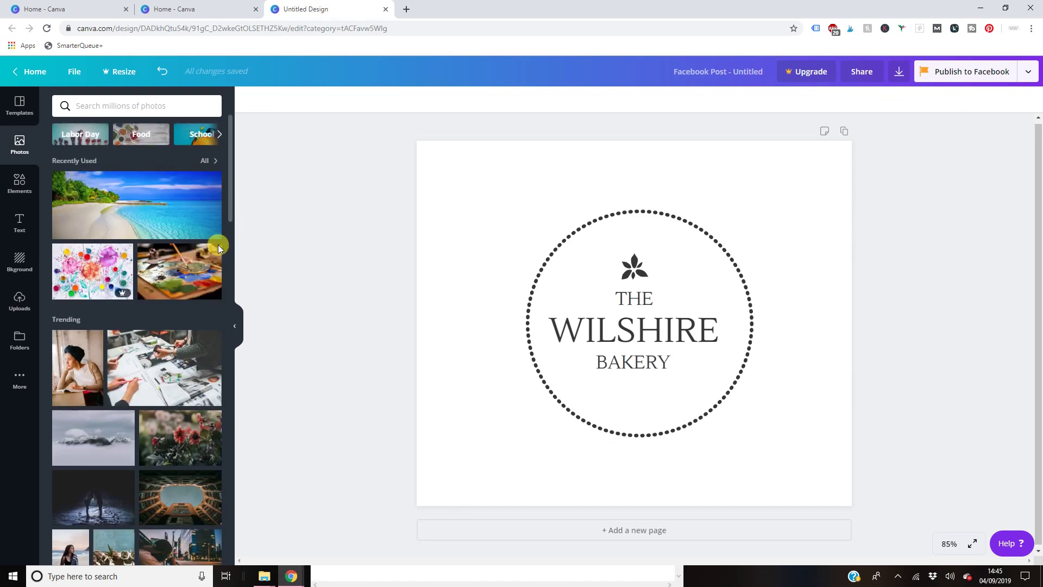
pyautogui.click(139, 109)
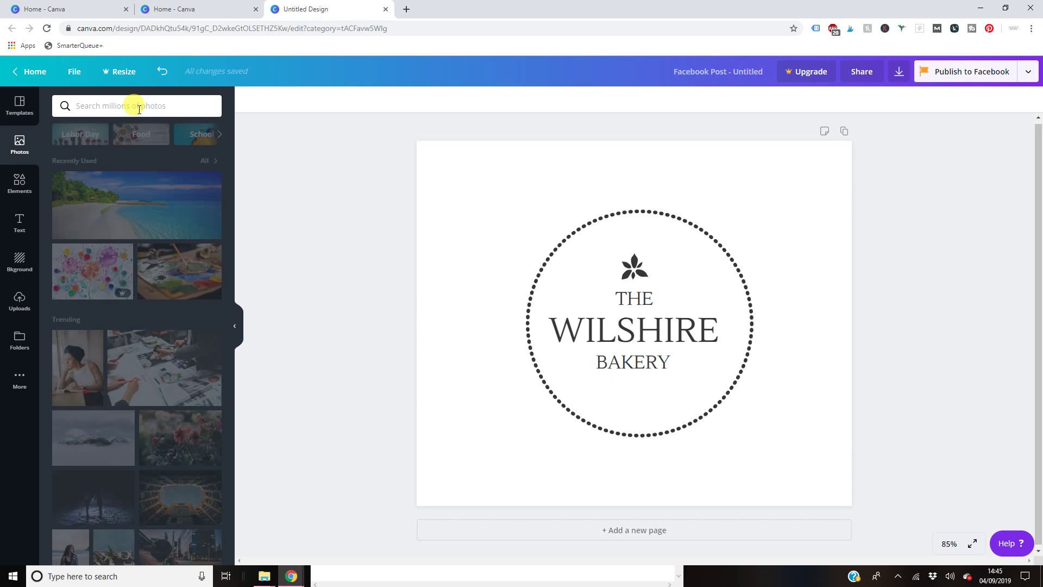
# Search Photos for 'painting' and add the purple art-supplies photo to the page.
pyautogui.write('painting')
pyautogui.press('Return')
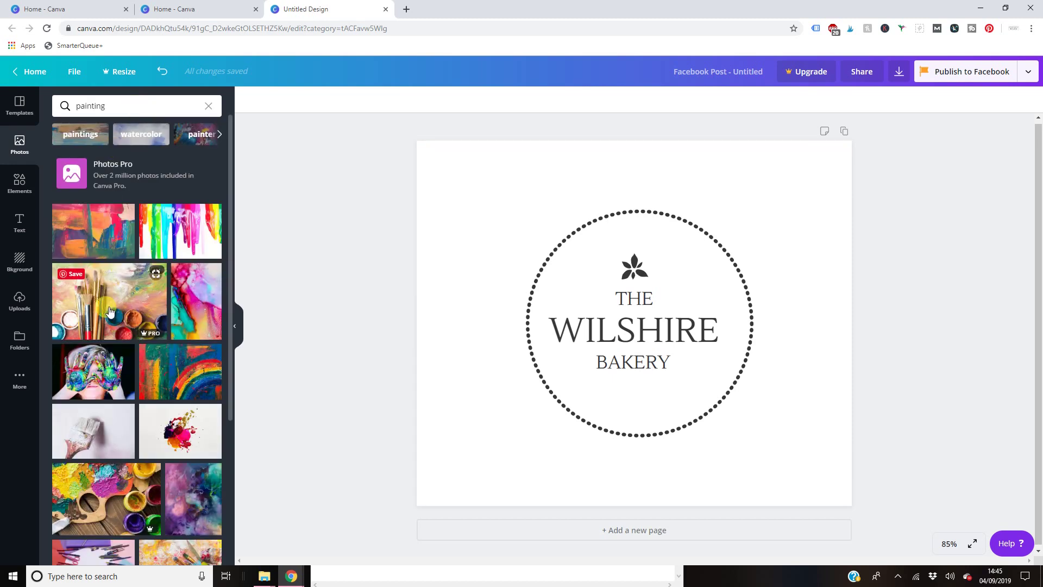
pyautogui.scroll(-2, 118, 314)
pyautogui.scroll(1, 97, 212)
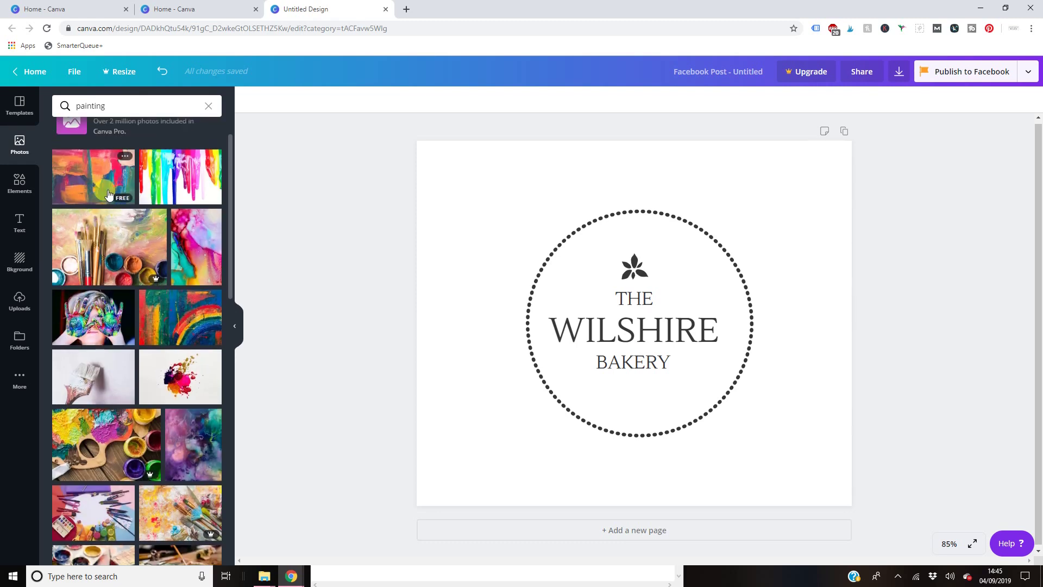
pyautogui.moveTo(150, 281)
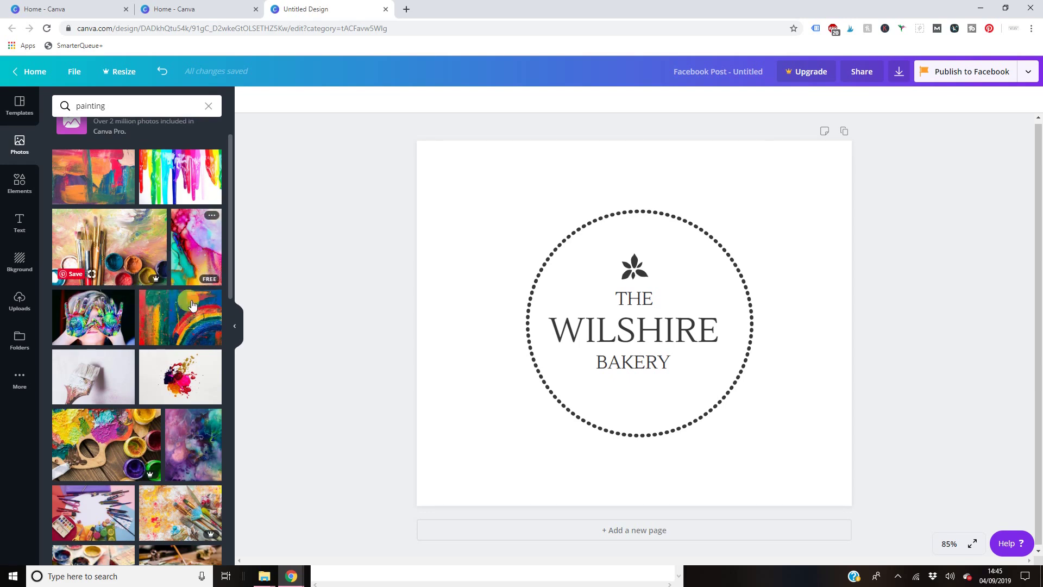
pyautogui.scroll(-1, 198, 386)
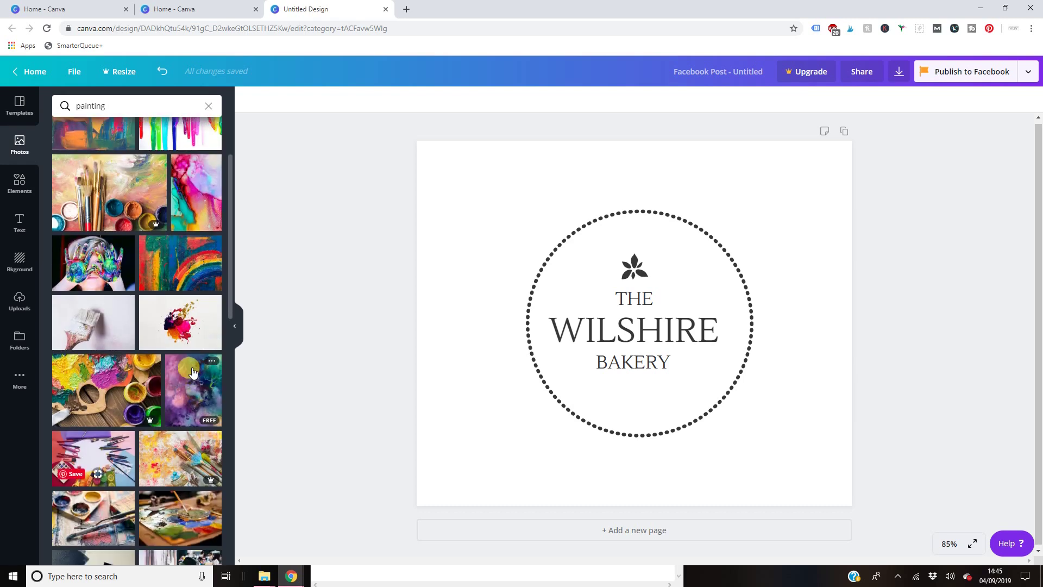
pyautogui.scroll(-1, 187, 371)
pyautogui.scroll(-2, 187, 372)
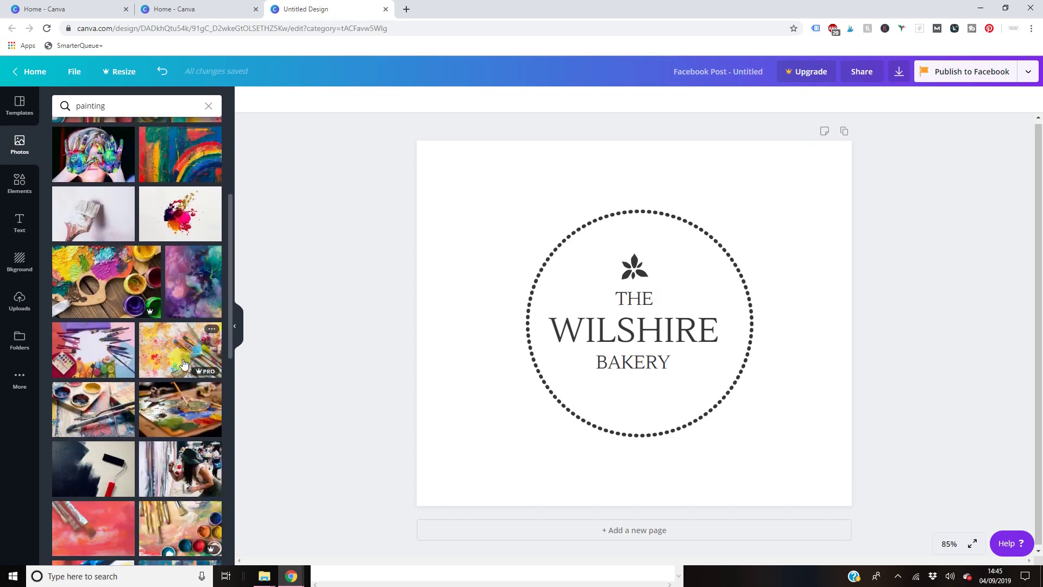
pyautogui.click(102, 351)
# Stretch the art-supplies photo to fill the whole page and dismiss the Pinterest pop-up.
pyautogui.moveTo(451, 205); pyautogui.dragTo(318, 112)
pyautogui.moveTo(824, 449); pyautogui.dragTo(939, 464)
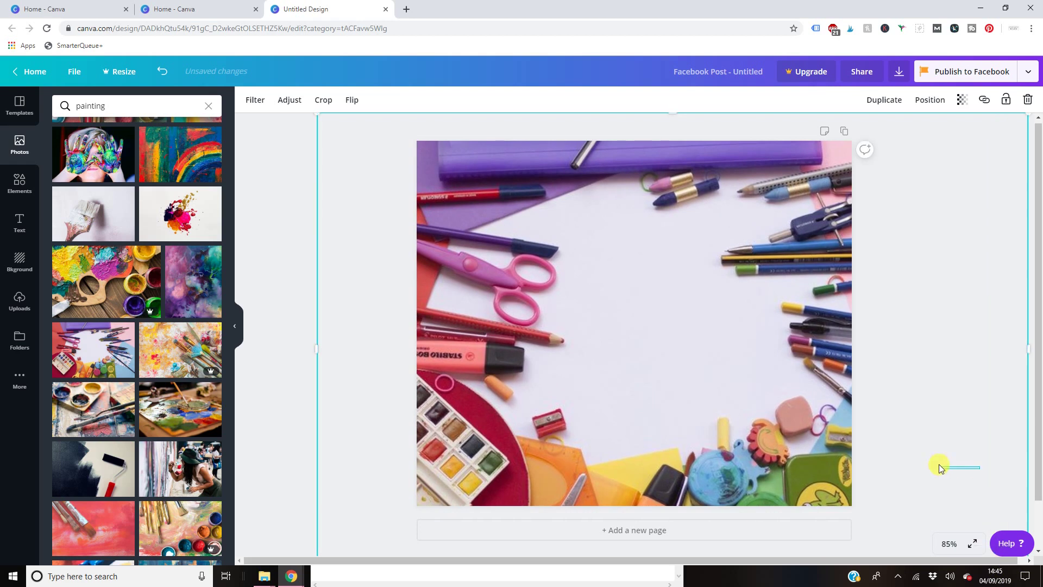
pyautogui.click(425, 153)
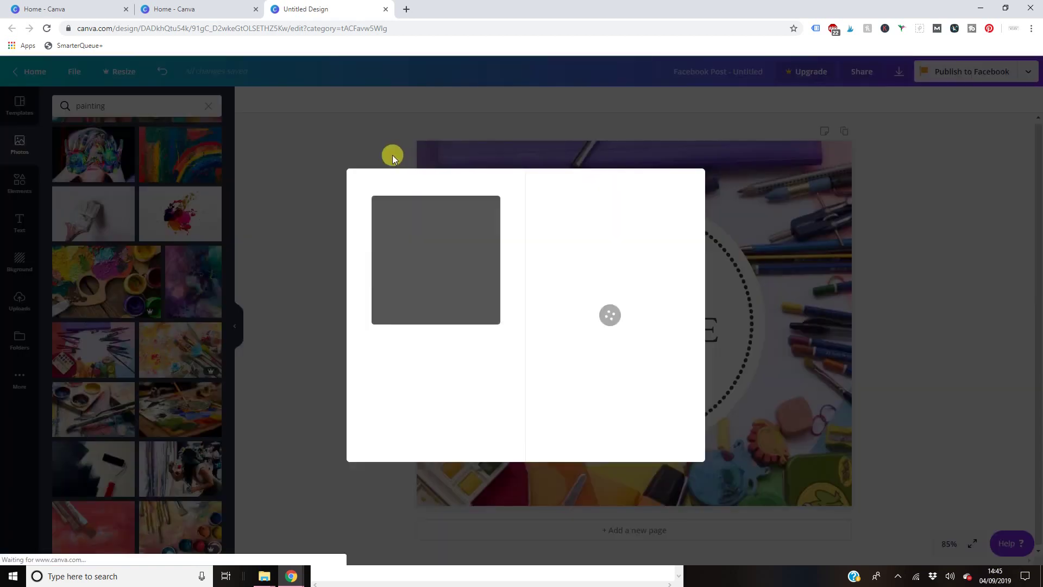
pyautogui.click(694, 178)
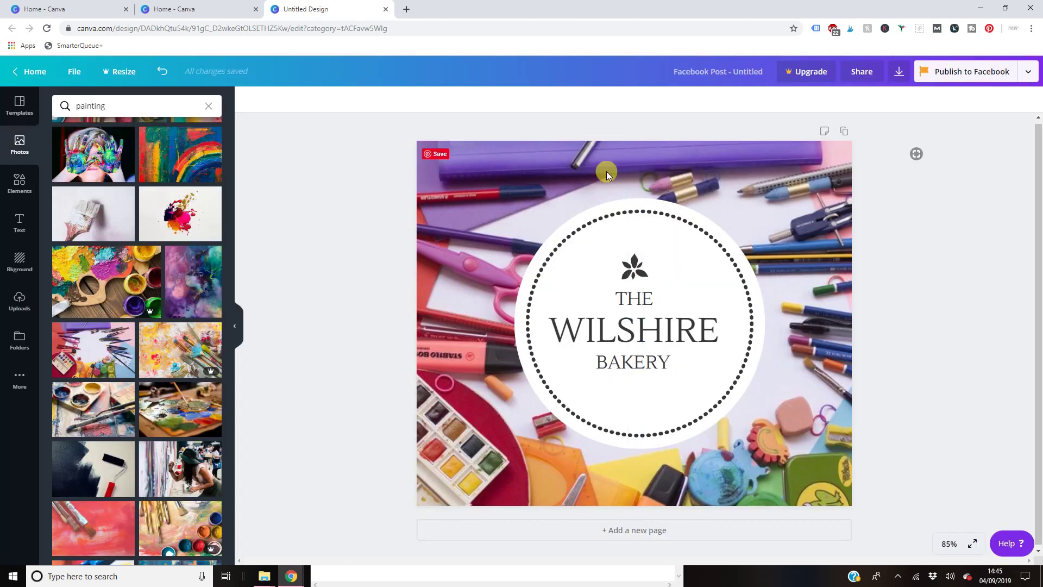
# Reposition and crop the art-supplies photo within the page, shifting it slightly left.
pyautogui.moveTo(664, 182); pyautogui.dragTo(664, 154)
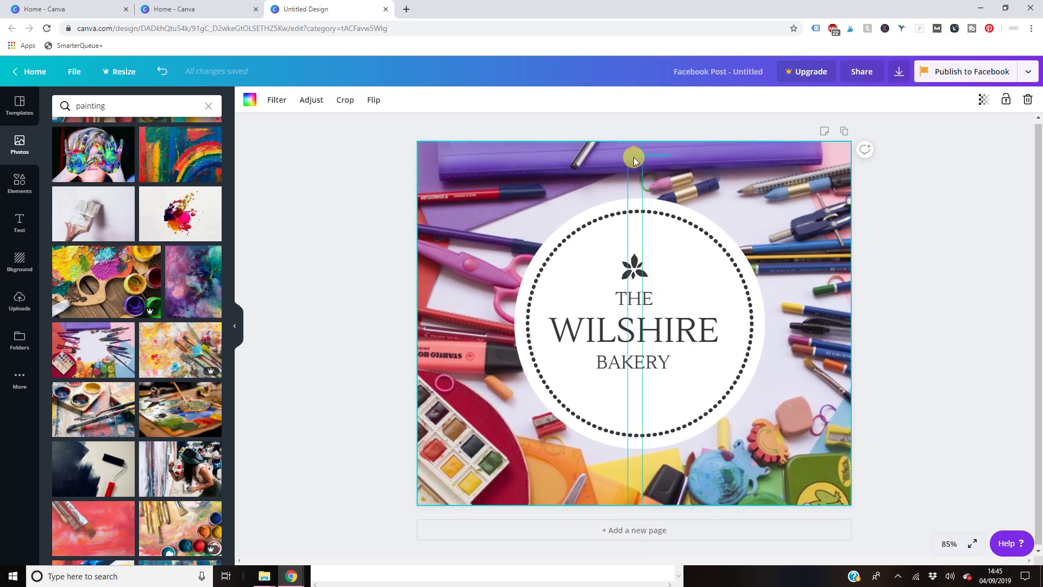
pyautogui.click(633, 158)
pyautogui.click(851, 332)
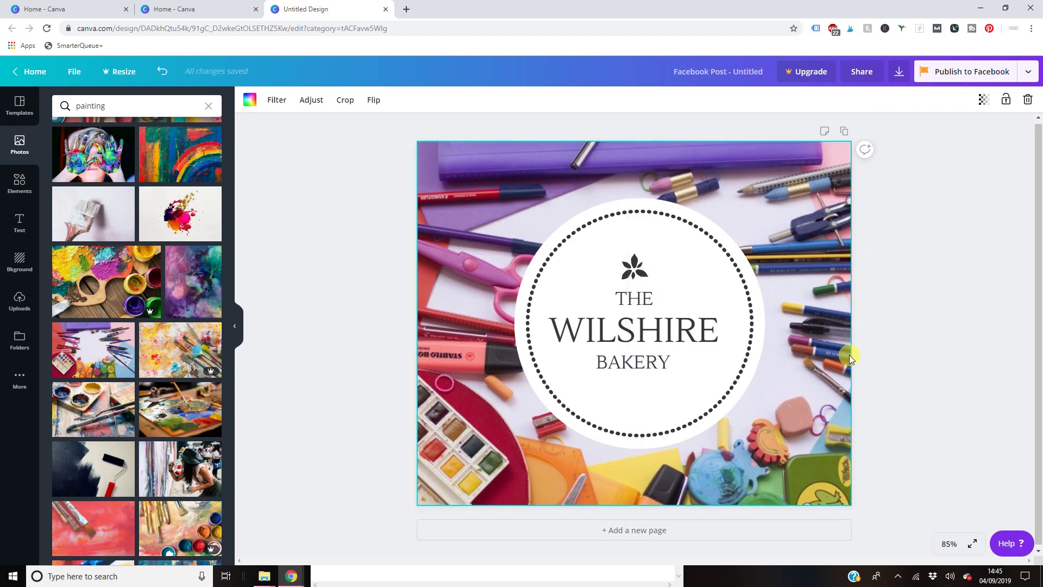
pyautogui.doubleClick(826, 354)
pyautogui.moveTo(892, 354); pyautogui.dragTo(872, 349)
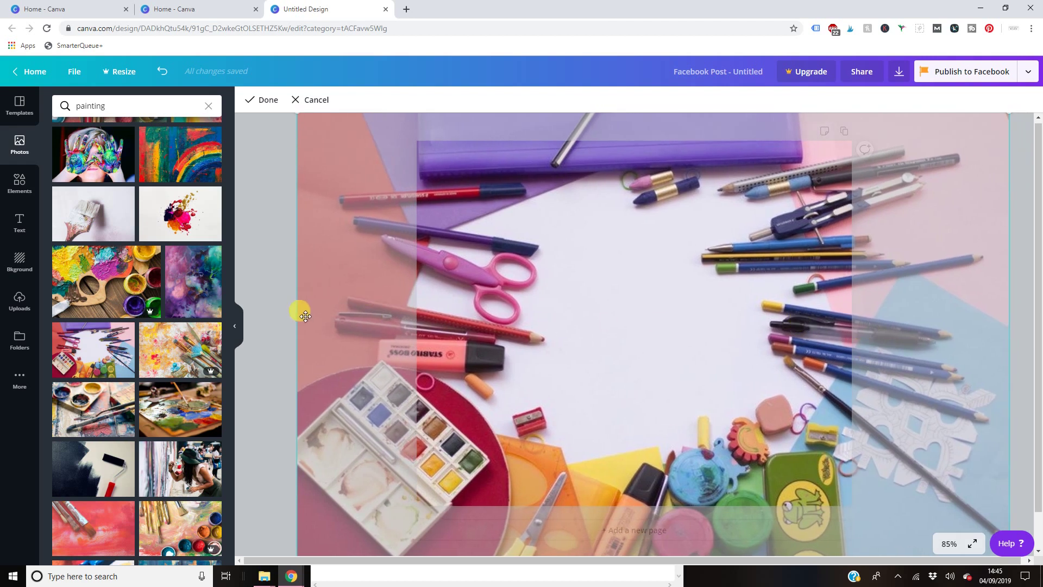
pyautogui.click(276, 319)
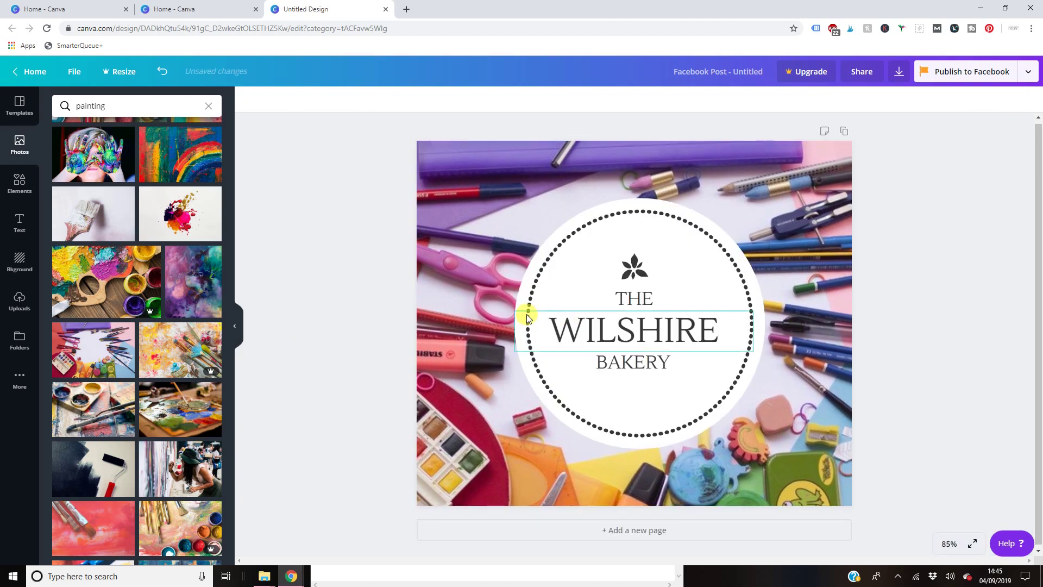
pyautogui.doubleClick(811, 326)
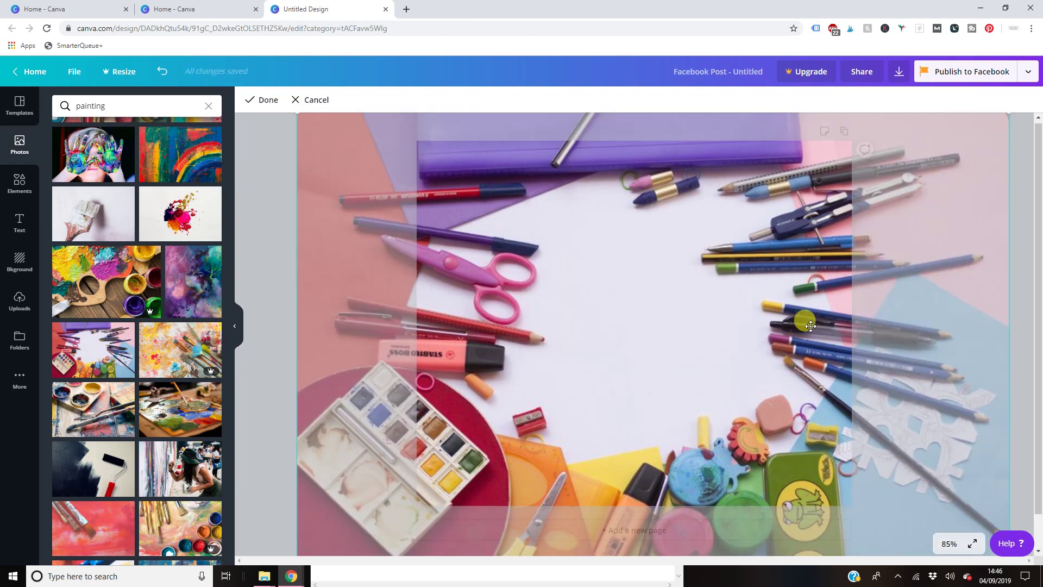
pyautogui.click(290, 290)
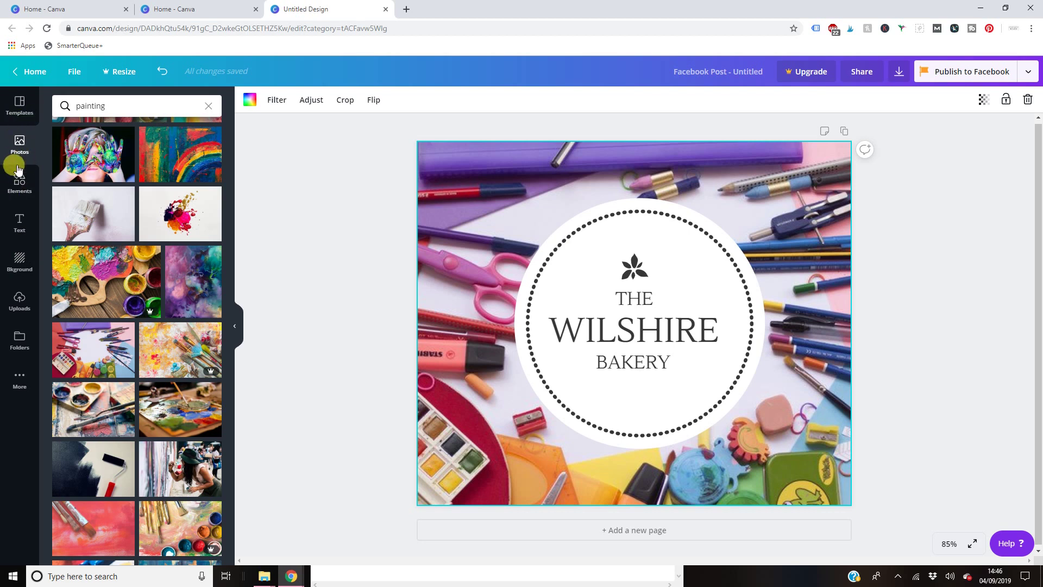
# In Elements, add a two-column photo grid, resize and move it, then delete it.
pyautogui.click(20, 185)
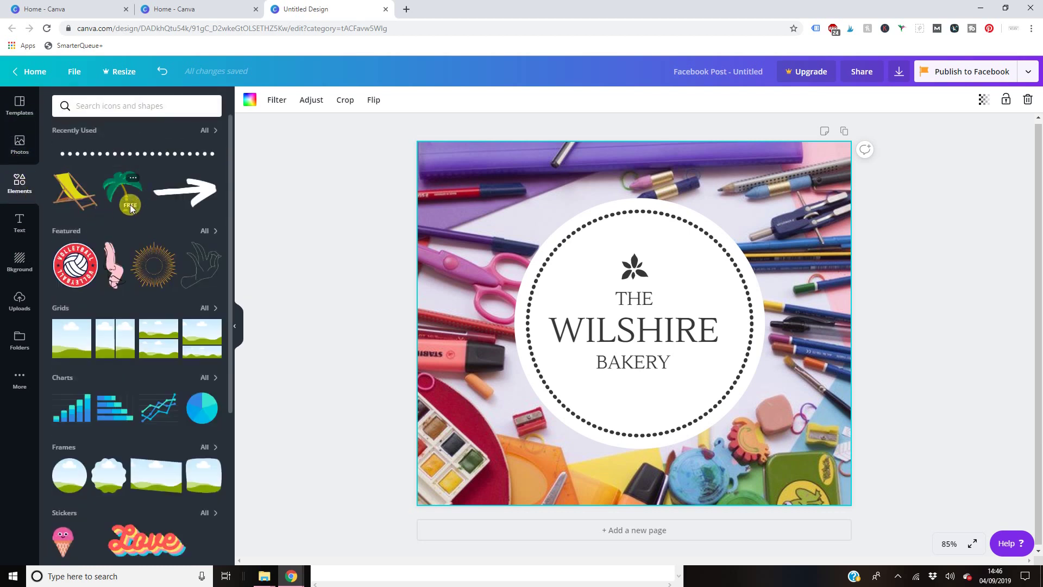
pyautogui.scroll(-3, 93, 240)
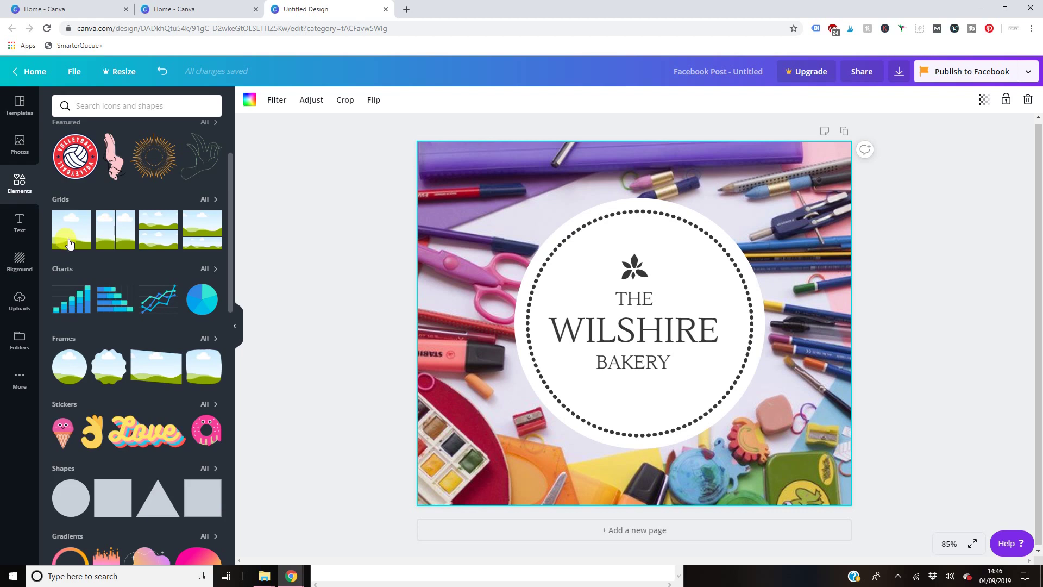
pyautogui.click(113, 232)
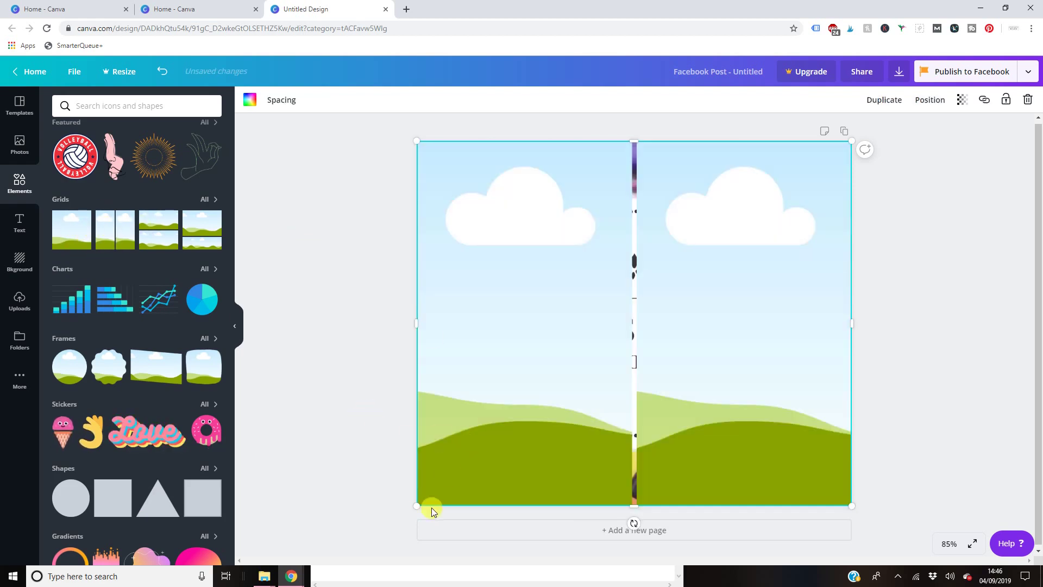
pyautogui.moveTo(426, 493); pyautogui.dragTo(711, 275)
pyautogui.moveTo(763, 191); pyautogui.dragTo(469, 460)
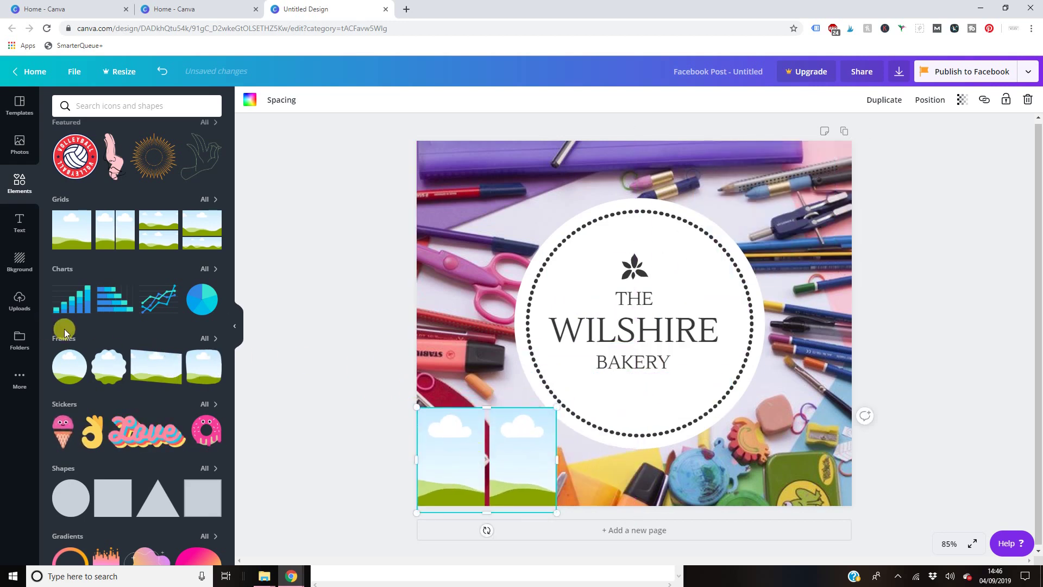
pyautogui.press('Delete')
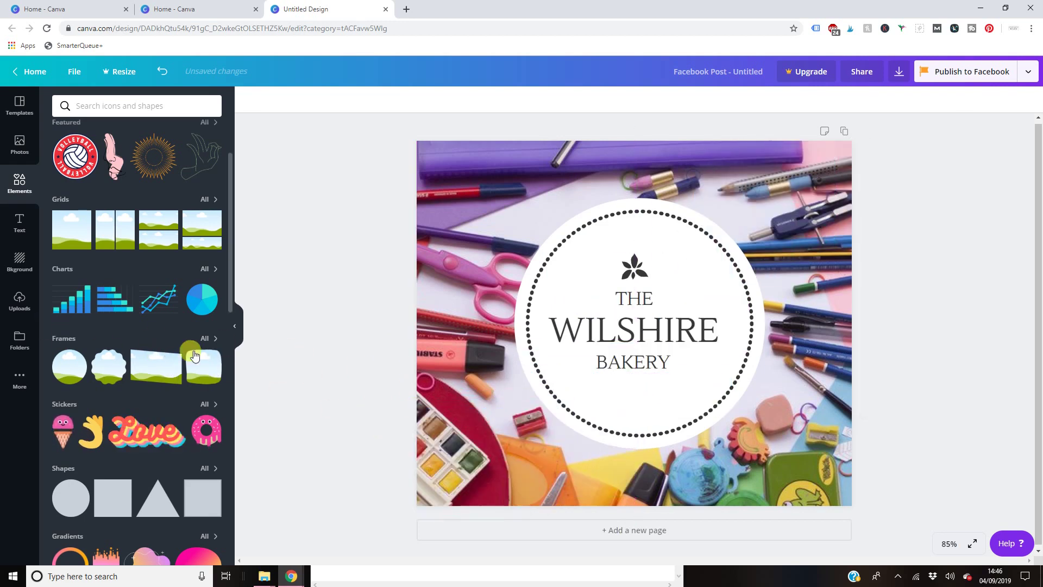
# Browse through the Elements library categories.
pyautogui.scroll(-2, 131, 345)
pyautogui.scroll(-1, 130, 345)
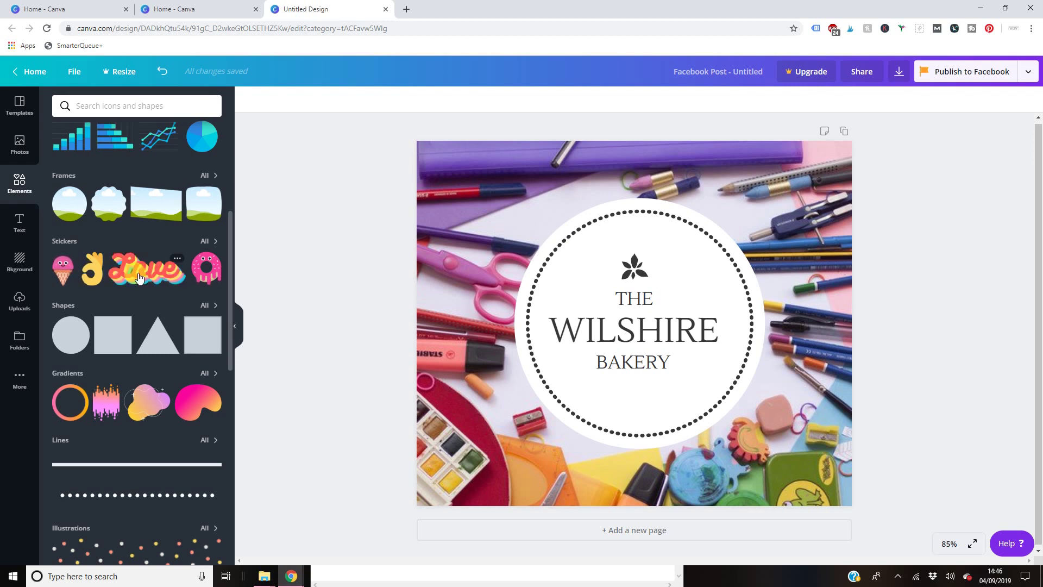
pyautogui.click(127, 303)
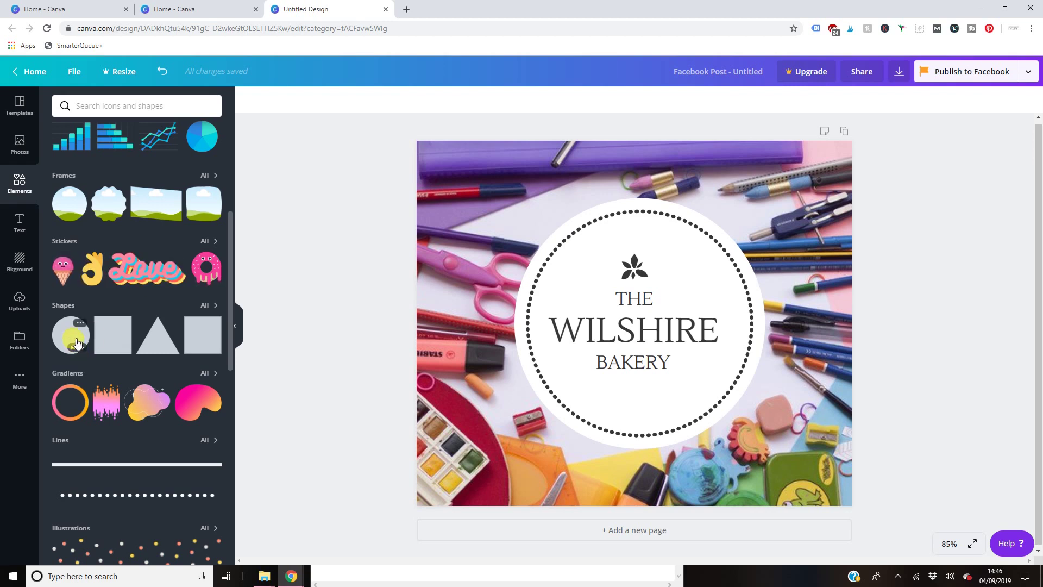
pyautogui.scroll(-3, 76, 343)
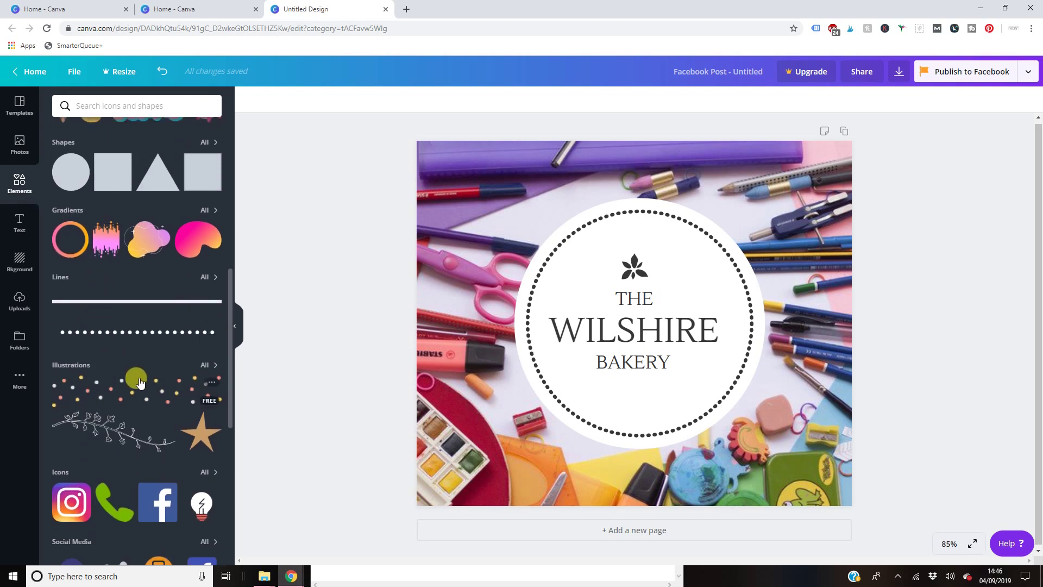
pyautogui.scroll(-2, 140, 382)
pyautogui.scroll(-15, 149, 389)
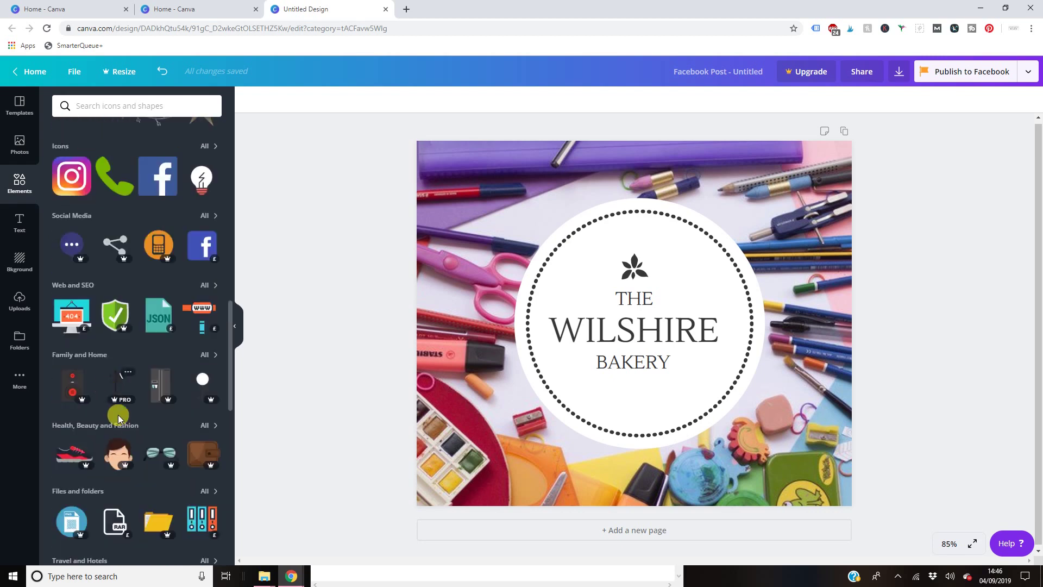
pyautogui.scroll(20, 159, 399)
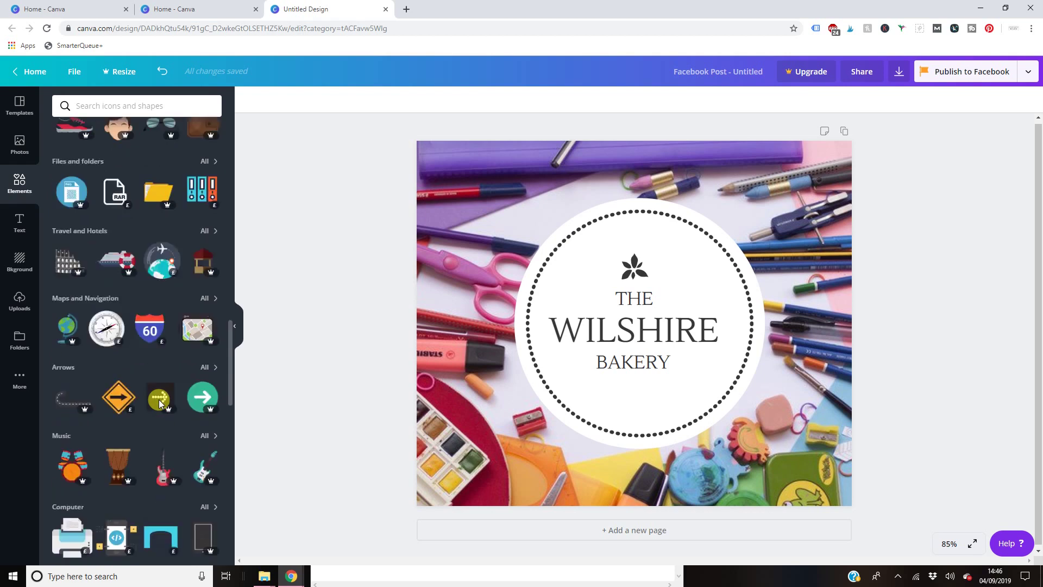
# Search Elements for 'paint', then add, shrink, move and delete a trial palette graphic.
pyautogui.click(99, 106)
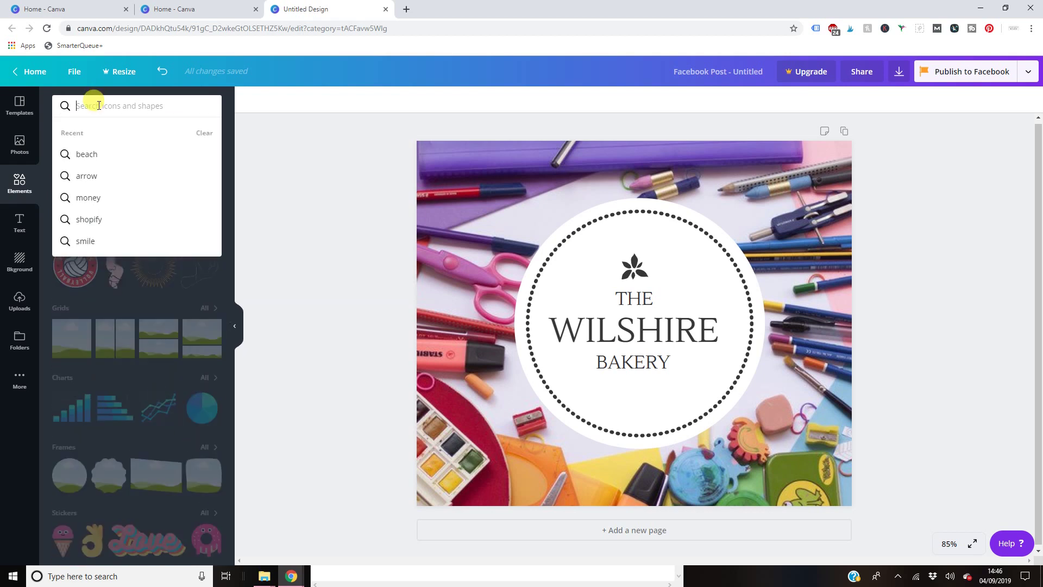
pyautogui.write('paint')
pyautogui.press('Return')
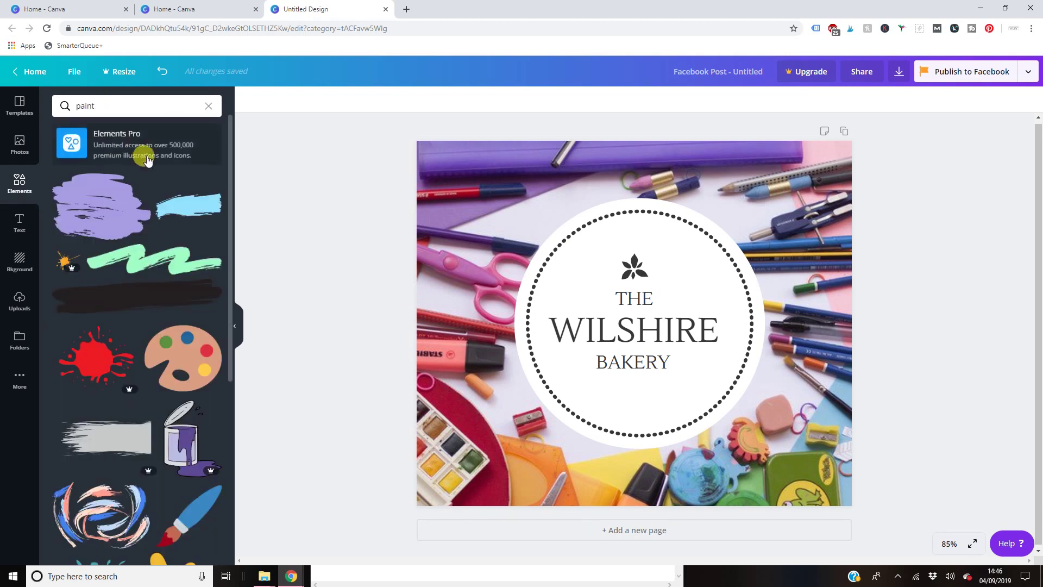
pyautogui.scroll(-2, 155, 230)
pyautogui.click(204, 262)
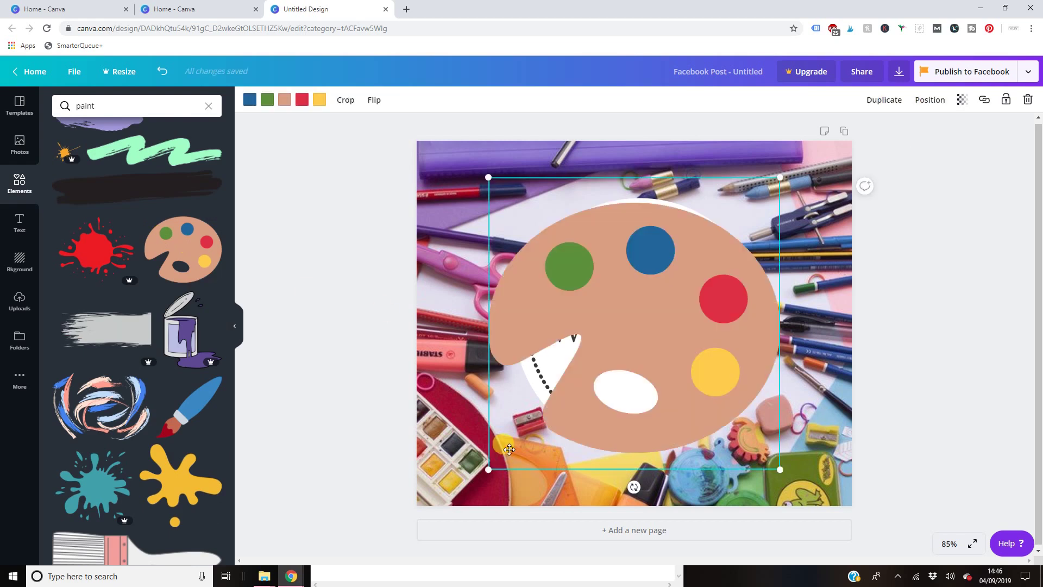
pyautogui.moveTo(489, 469); pyautogui.dragTo(729, 326)
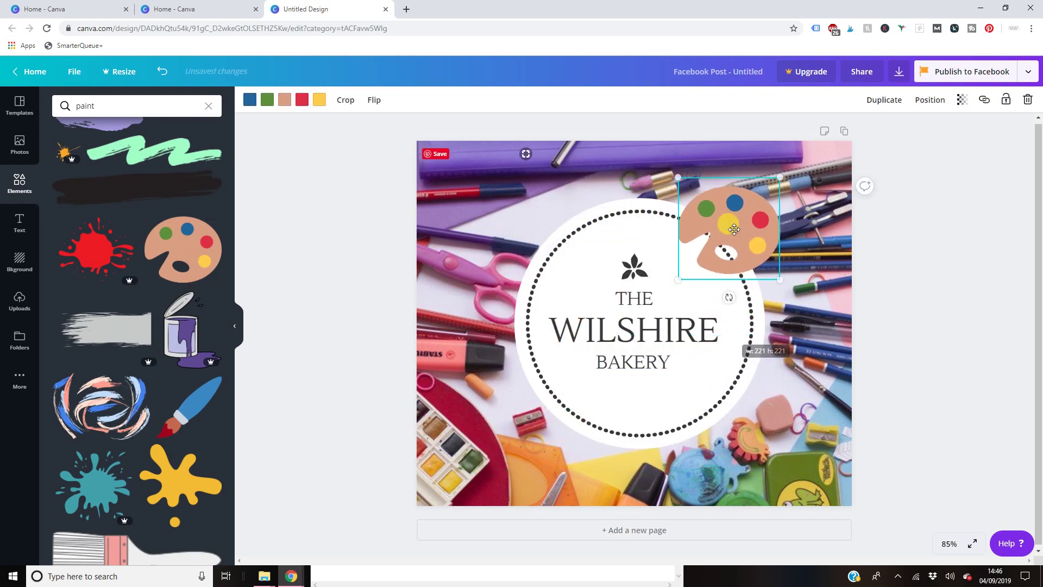
pyautogui.moveTo(723, 239); pyautogui.dragTo(470, 462)
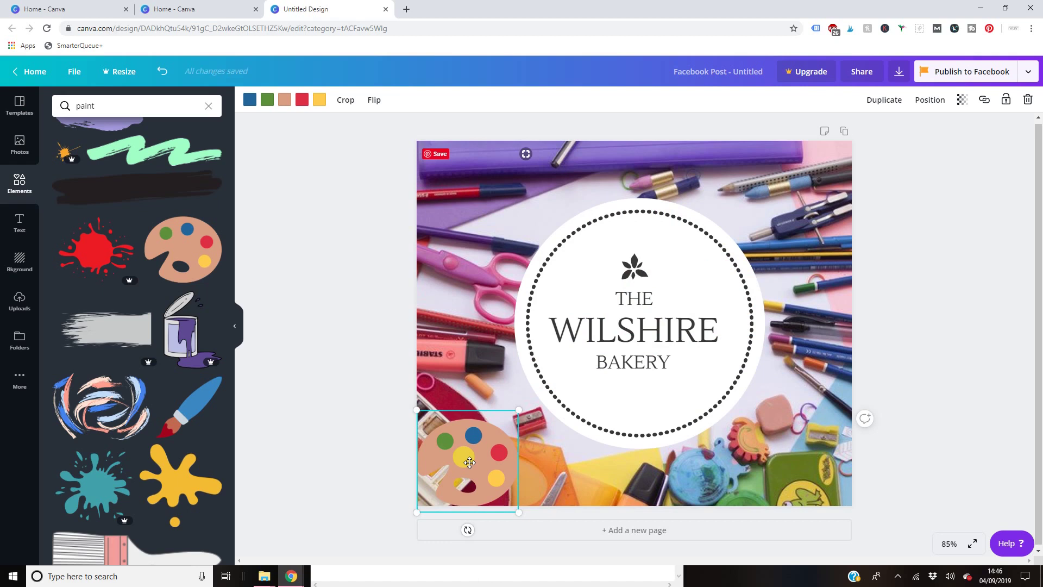
pyautogui.press('Delete')
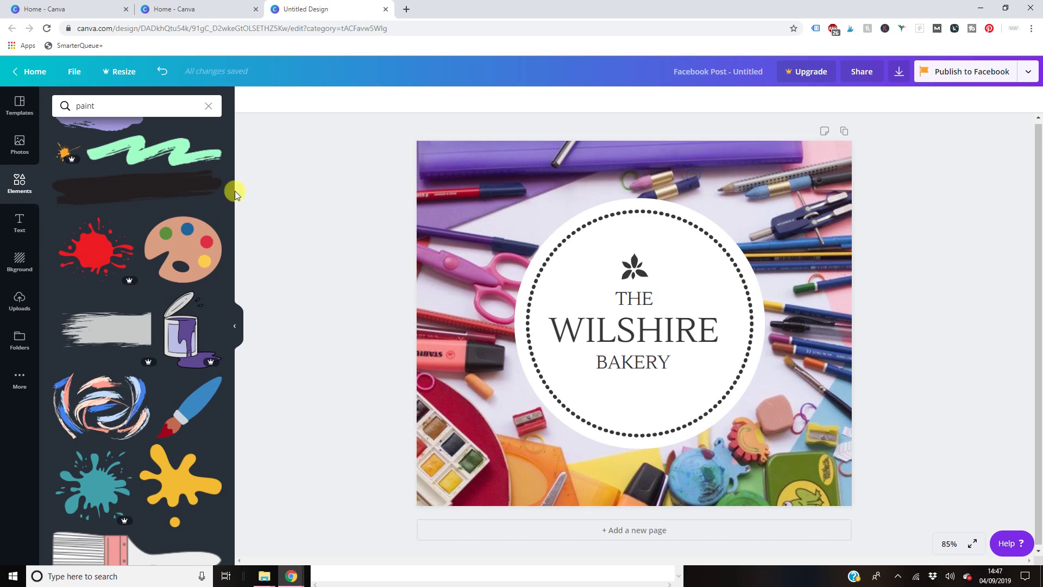
# Add a subheading text box, enlarge it, and set its font to Alegreya Sans Black.
pyautogui.click(22, 232)
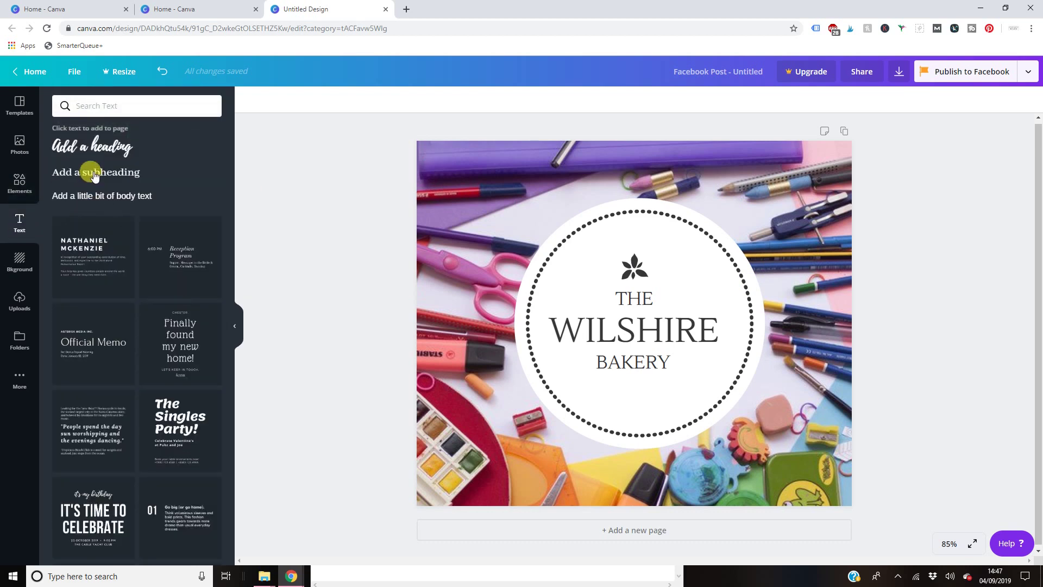
pyautogui.scroll(-6, 119, 250)
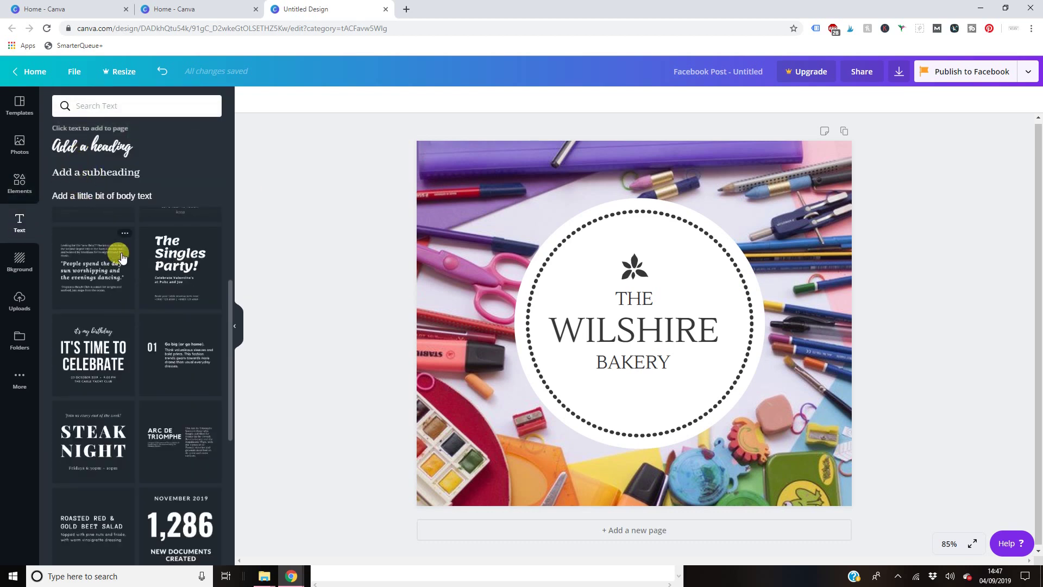
pyautogui.scroll(4, 127, 255)
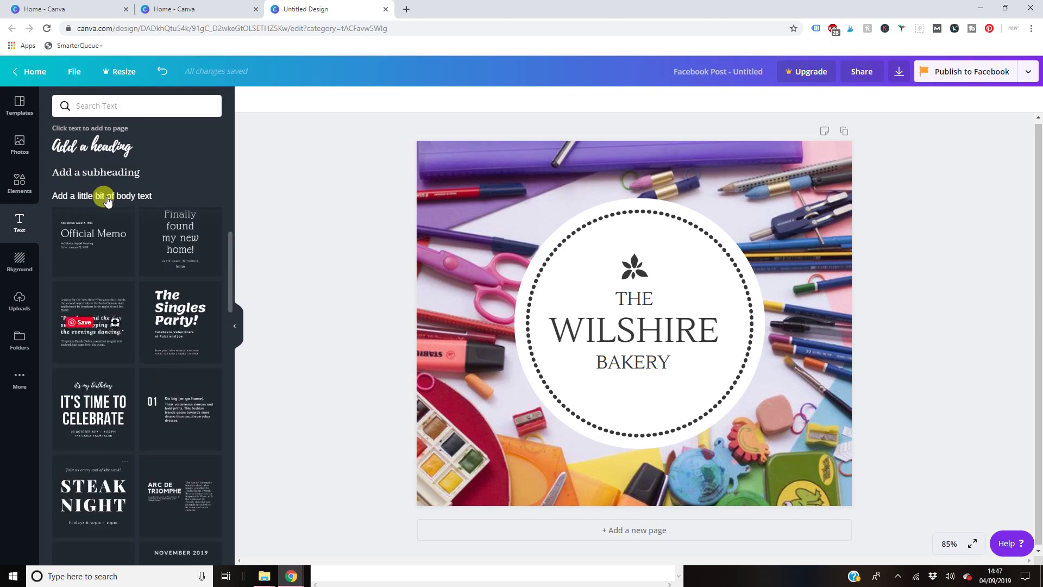
pyautogui.click(88, 171)
pyautogui.moveTo(580, 315); pyautogui.dragTo(562, 304)
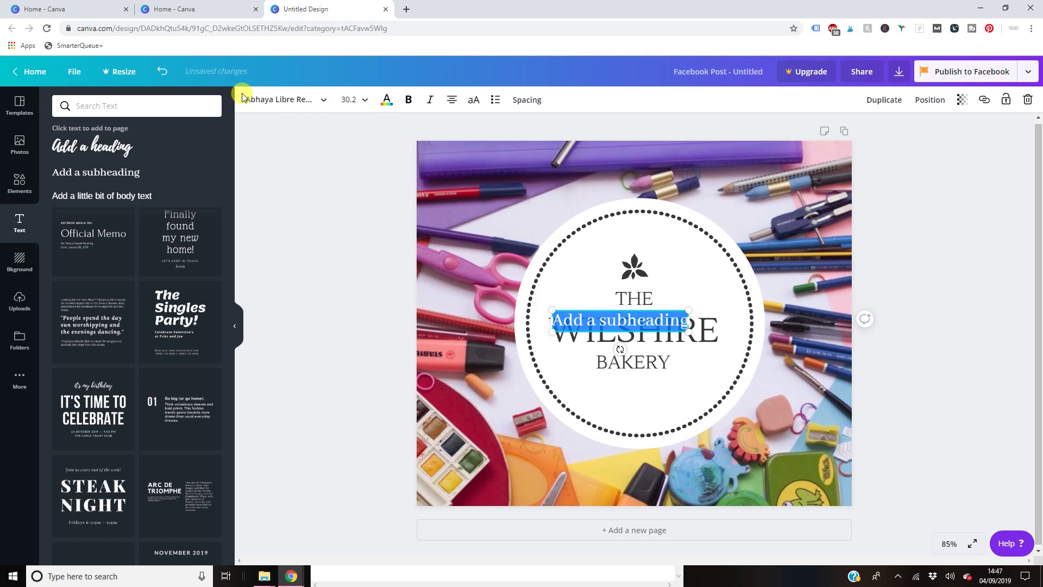
pyautogui.click(280, 100)
pyautogui.scroll(-9, 155, 265)
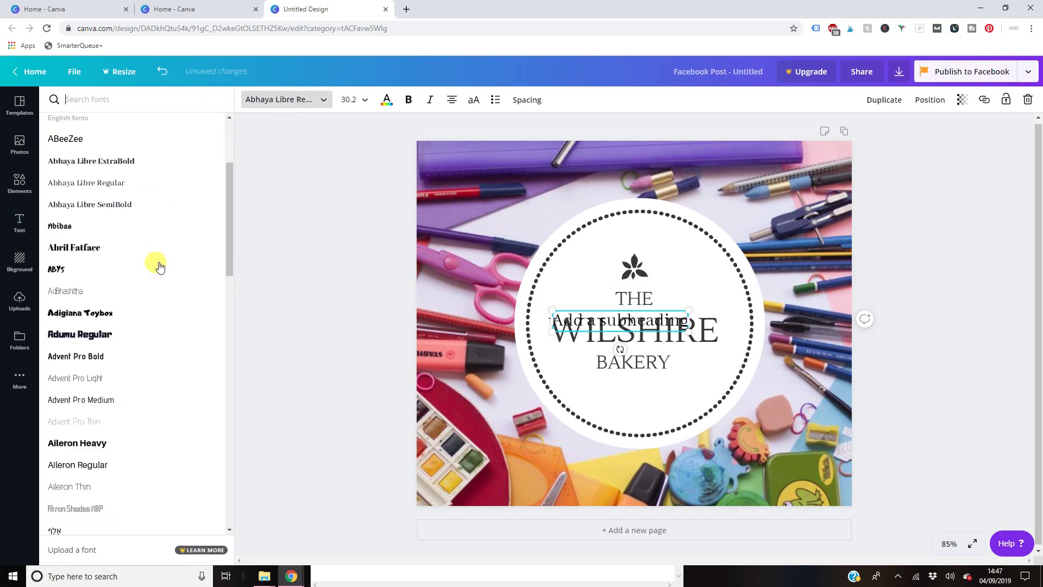
pyautogui.click(130, 292)
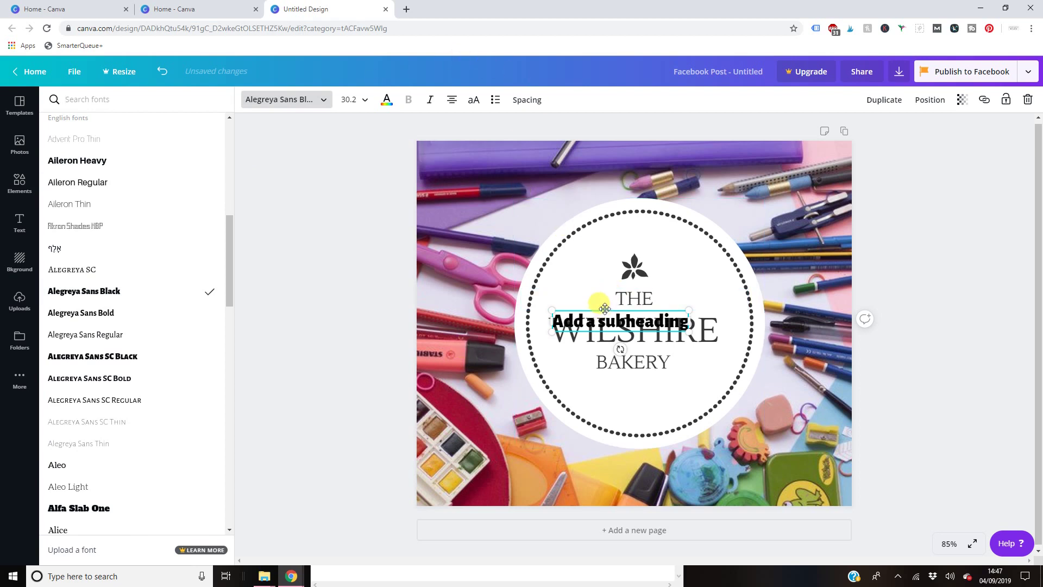
# Move the subheading above the logo, recolour it blue, widen its letter spacing, then delete it.
pyautogui.moveTo(605, 309); pyautogui.dragTo(605, 232)
pyautogui.click(387, 100)
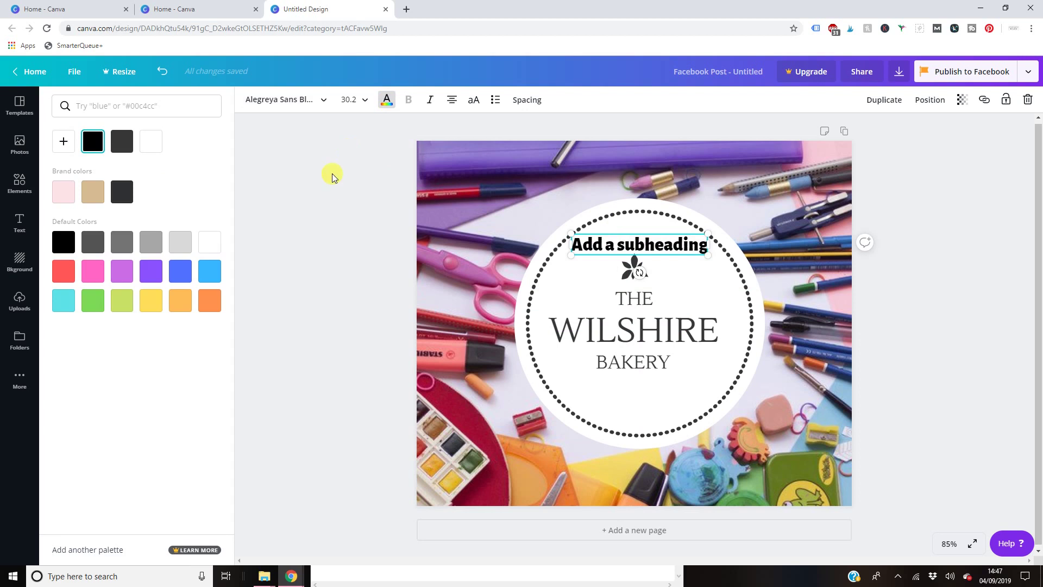
pyautogui.click(151, 271)
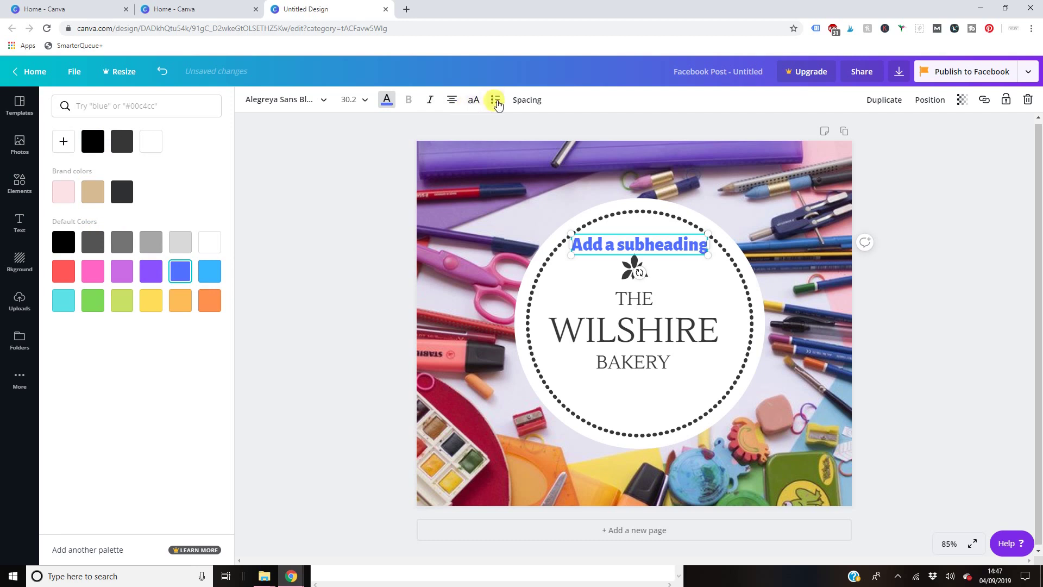
pyautogui.click(527, 99)
pyautogui.moveTo(580, 133)
pyautogui.mouseDown()
pyautogui.moveTo(631, 144)
pyautogui.moveTo(567, 144)
pyautogui.moveTo(582, 143)
pyautogui.mouseUp()
pyautogui.click(409, 176)
pyautogui.click(606, 240)
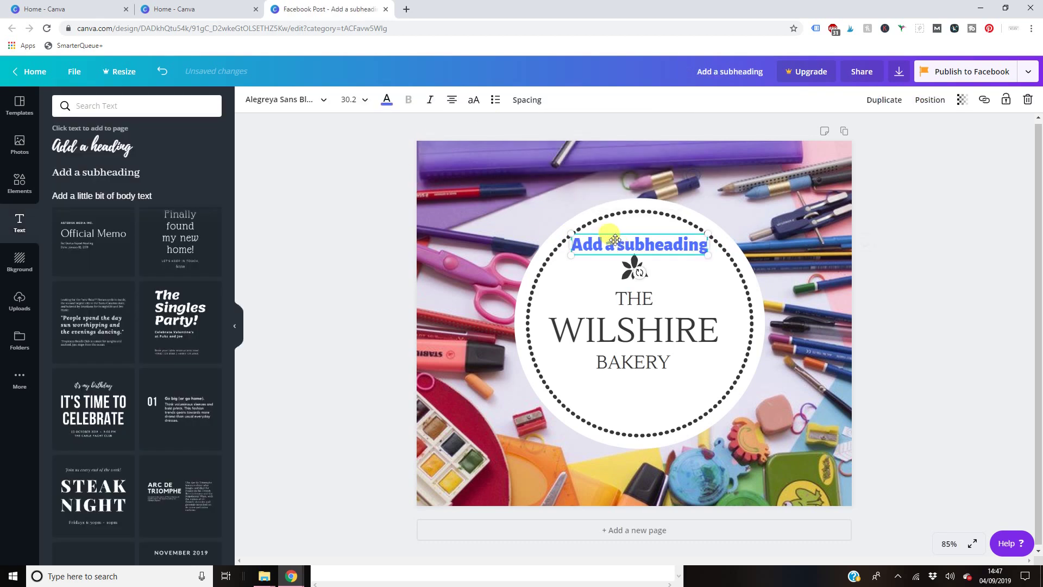
pyautogui.press('Delete')
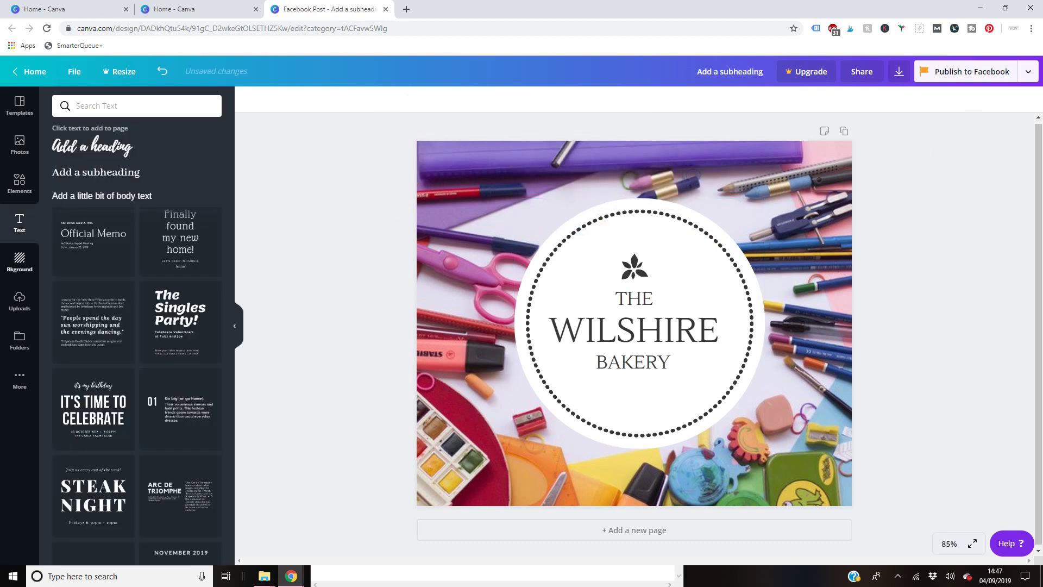
# Look through the Background, Uploads and Folders panels, then return to Facebook Post templates.
pyautogui.click(16, 274)
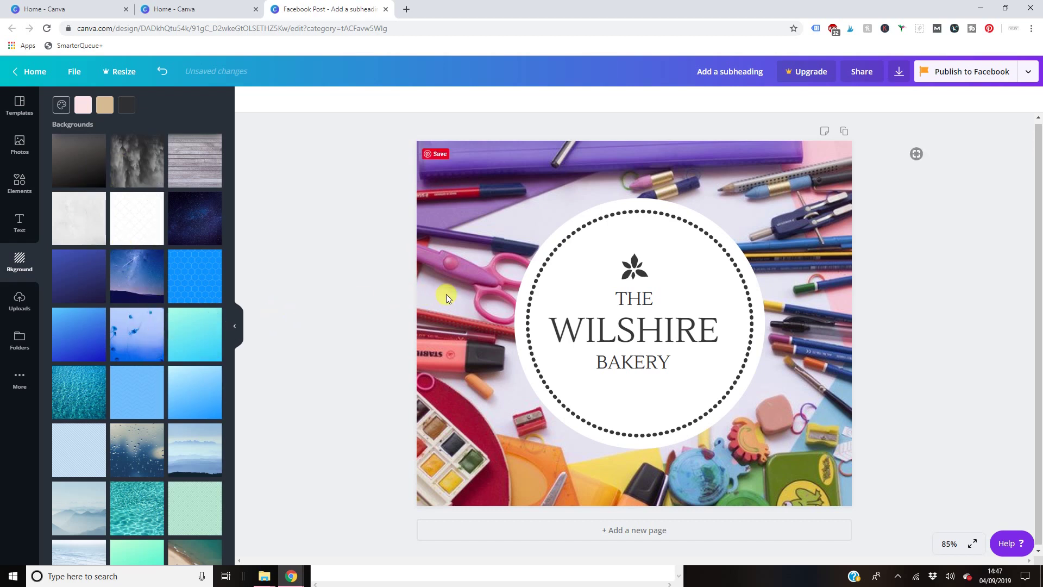
pyautogui.scroll(-2, 180, 297)
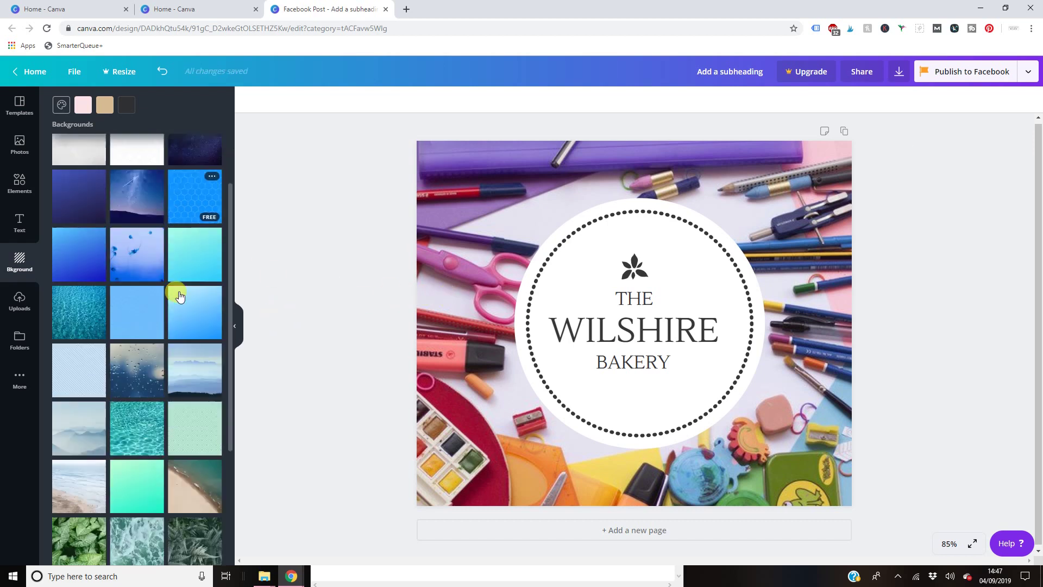
pyautogui.scroll(-10, 180, 296)
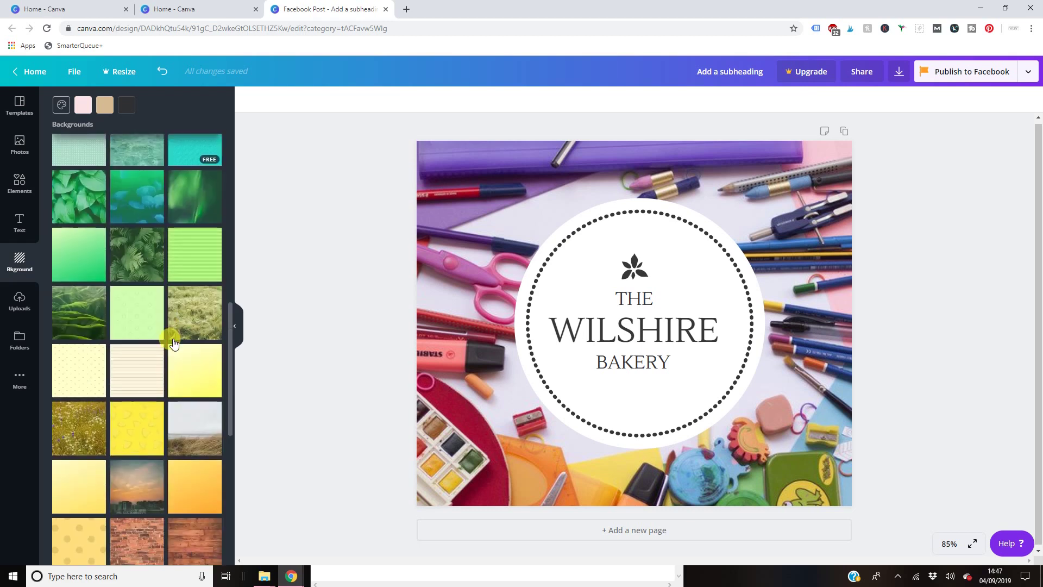
pyautogui.scroll(15, 173, 341)
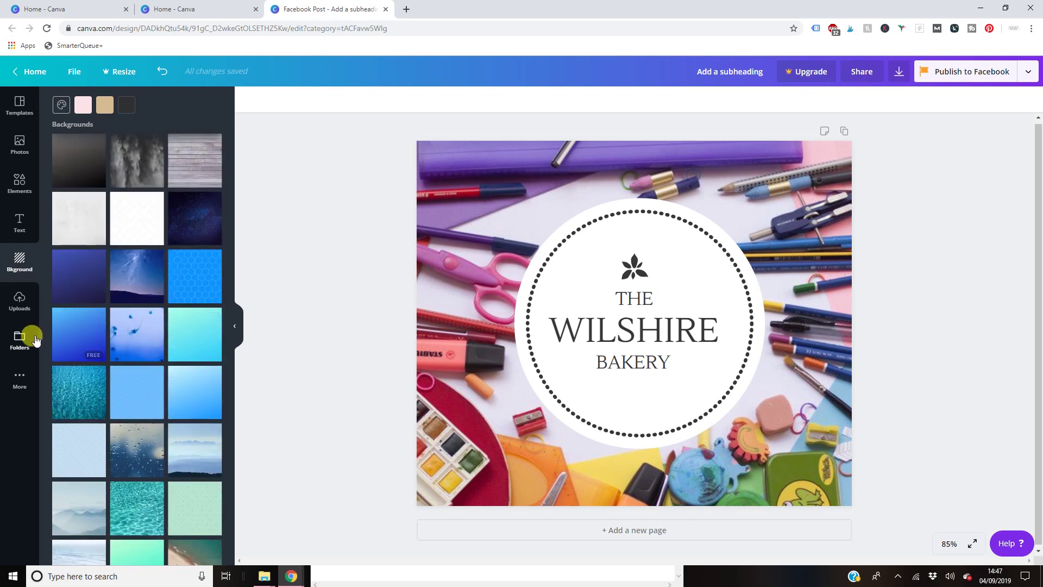
pyautogui.click(16, 302)
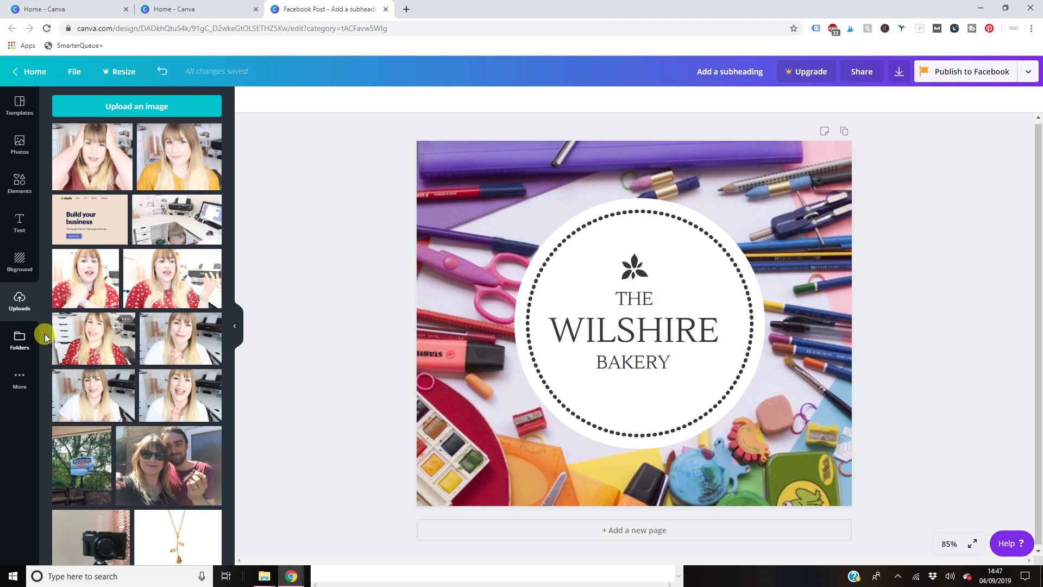
pyautogui.click(20, 338)
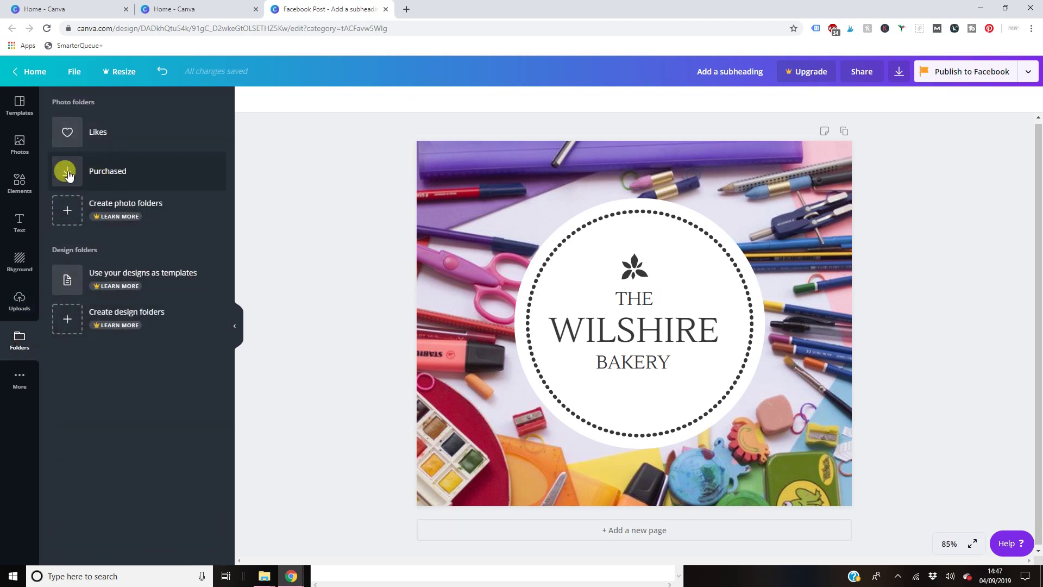
pyautogui.click(25, 122)
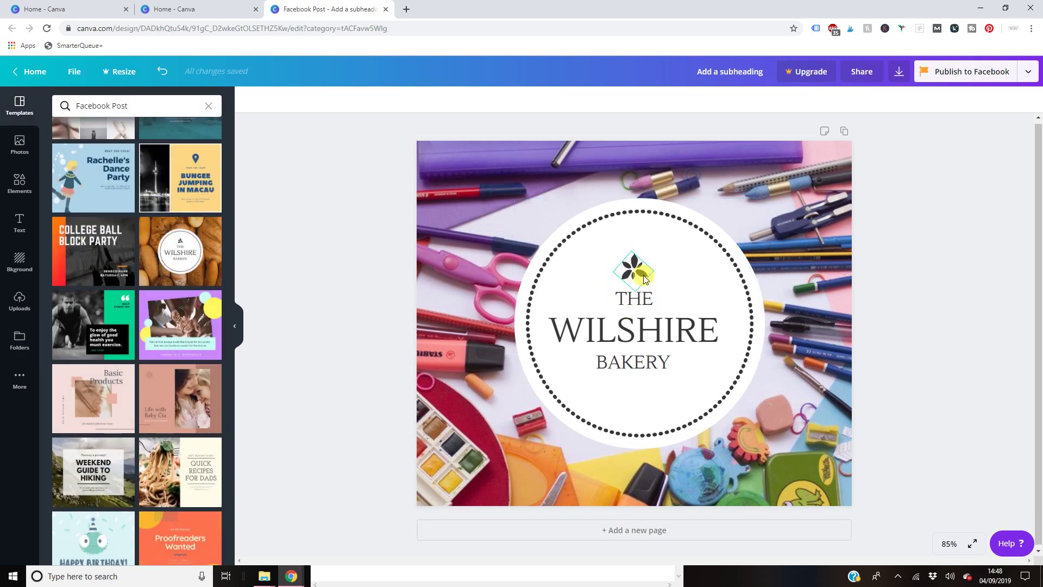
# Delete the flower icon above THE, then align THE, BAKERY and the dotted circle to the centre guides.
pyautogui.moveTo(645, 278)
pyautogui.mouseDown()
pyautogui.moveTo(645, 197)
pyautogui.moveTo(645, 260)
pyautogui.mouseUp()
pyautogui.press('Delete')
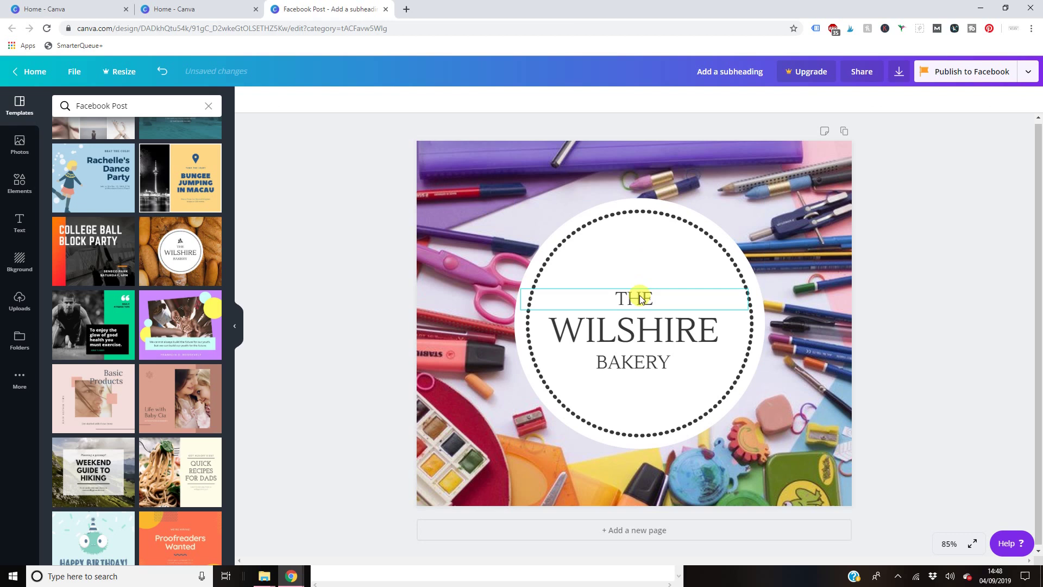
pyautogui.moveTo(640, 299); pyautogui.dragTo(663, 327)
pyautogui.moveTo(651, 363); pyautogui.dragTo(655, 350)
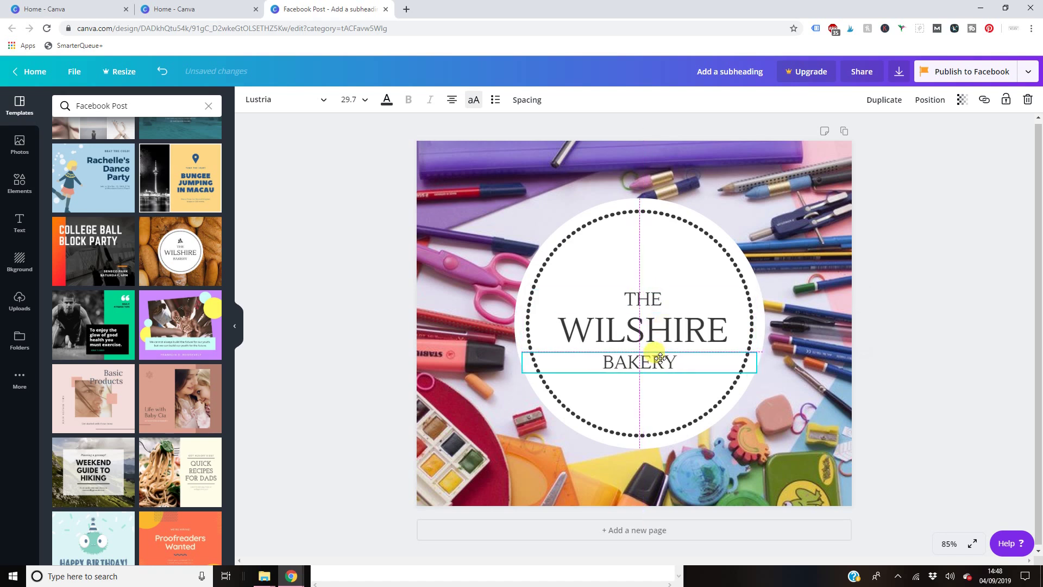
pyautogui.click(671, 247)
pyautogui.moveTo(670, 247); pyautogui.dragTo(678, 266)
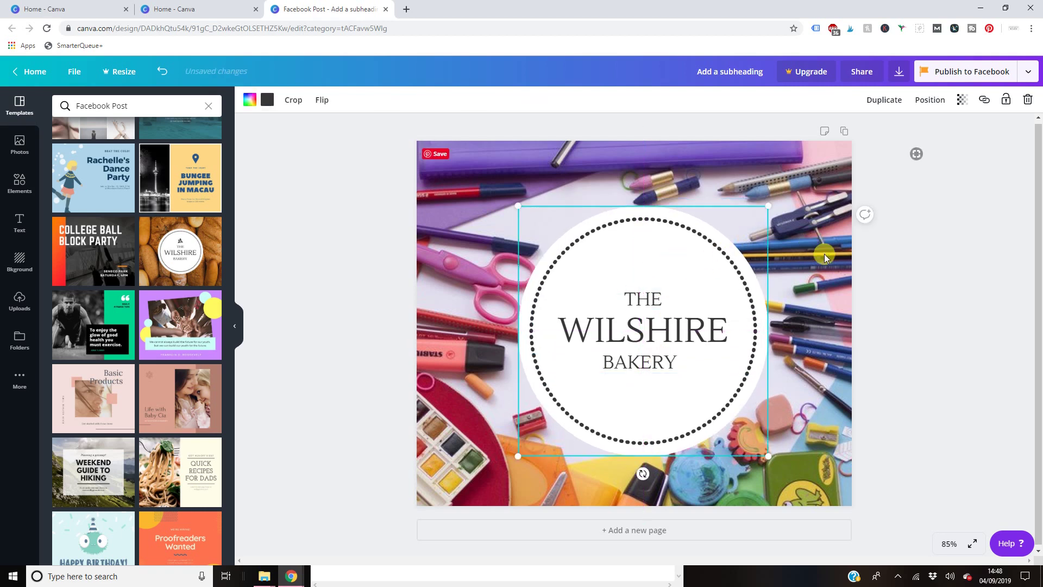
pyautogui.press('Escape')
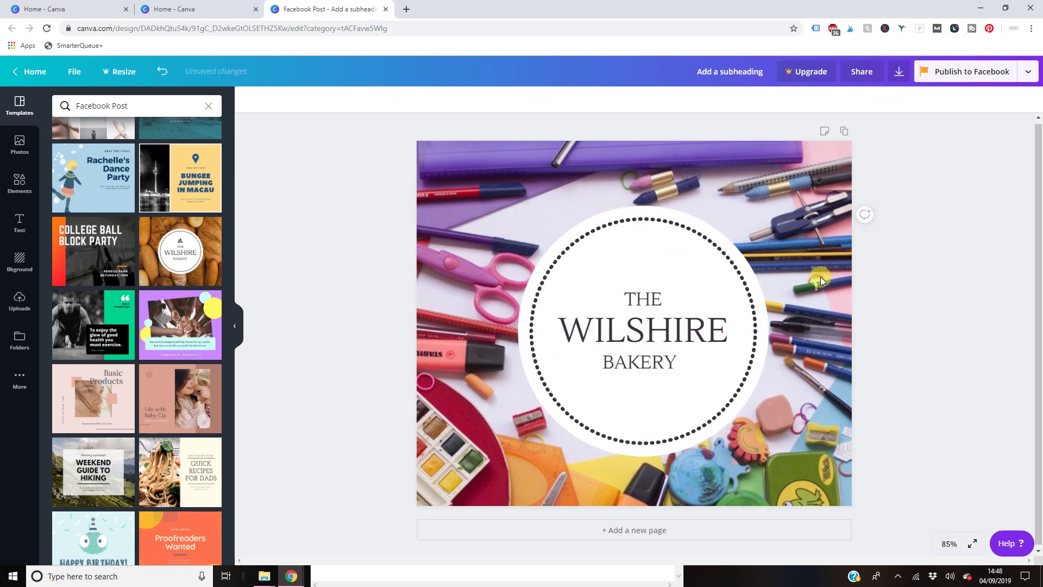
pyautogui.click(21, 181)
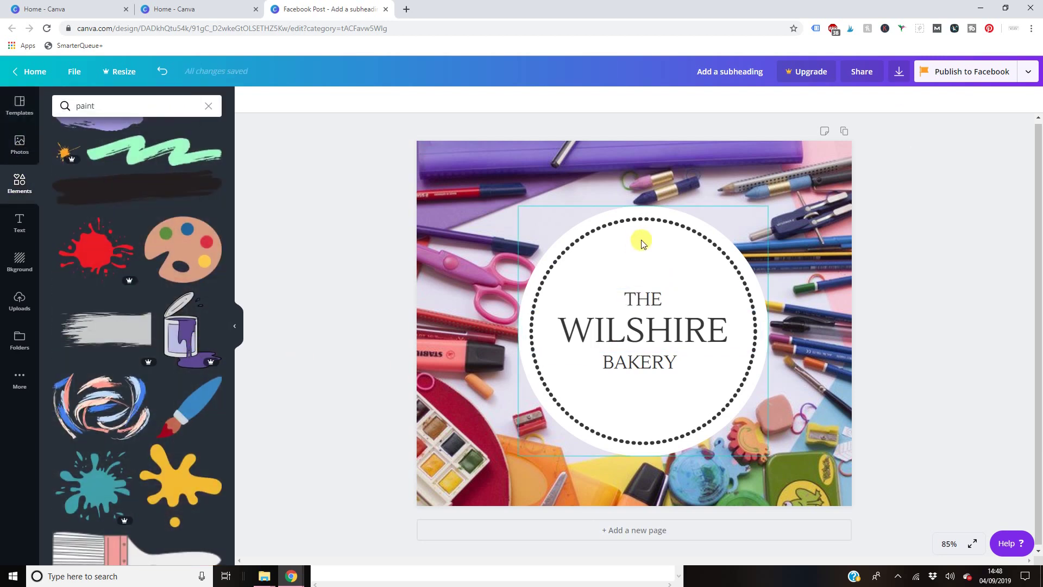
# Add the paintbrush graphic from the search results and shrink it to sit above THE.
pyautogui.scroll(-4, 176, 286)
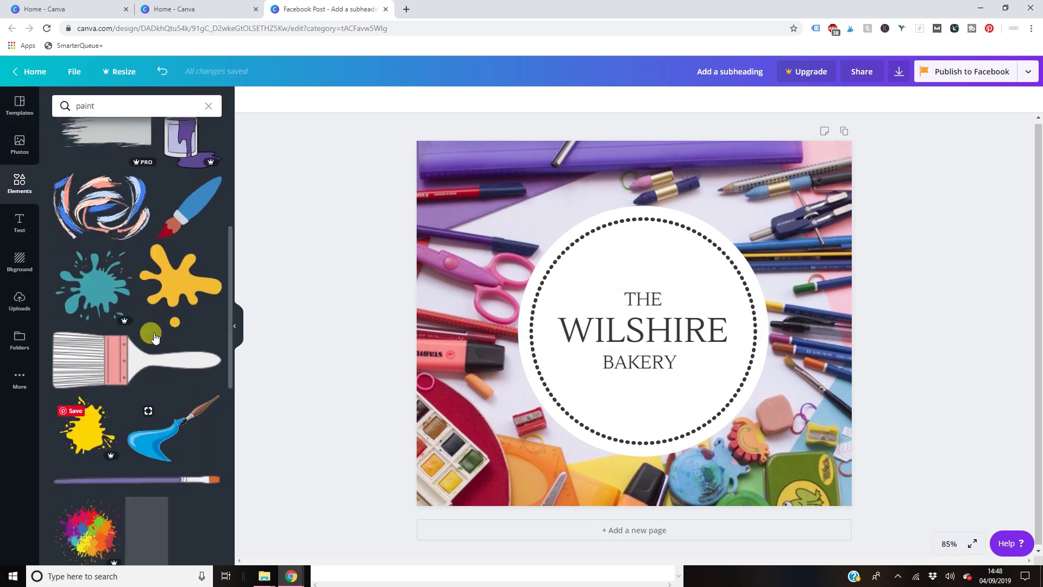
pyautogui.scroll(-2, 176, 287)
pyautogui.scroll(3, 183, 277)
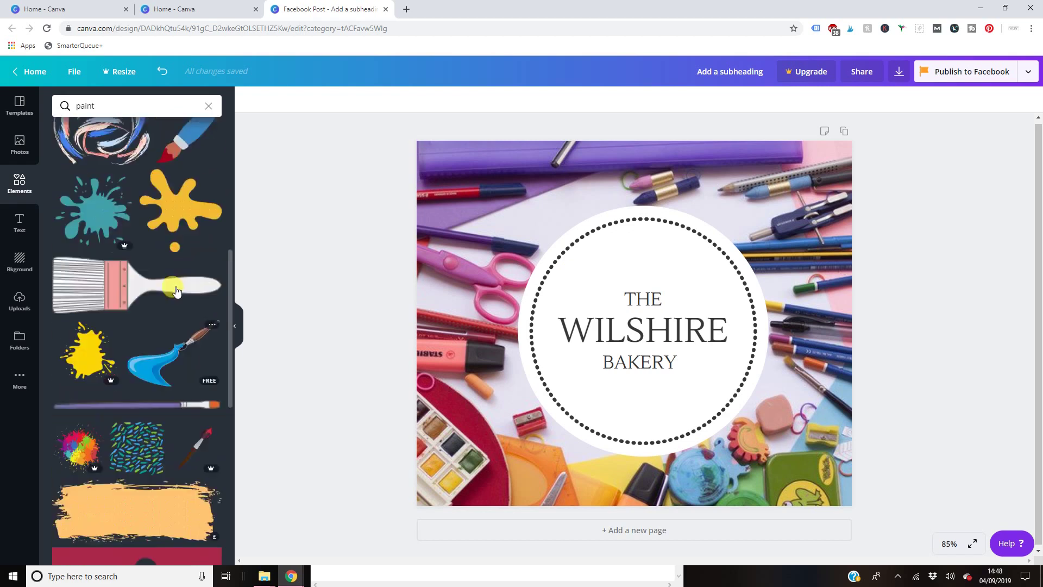
pyautogui.click(190, 266)
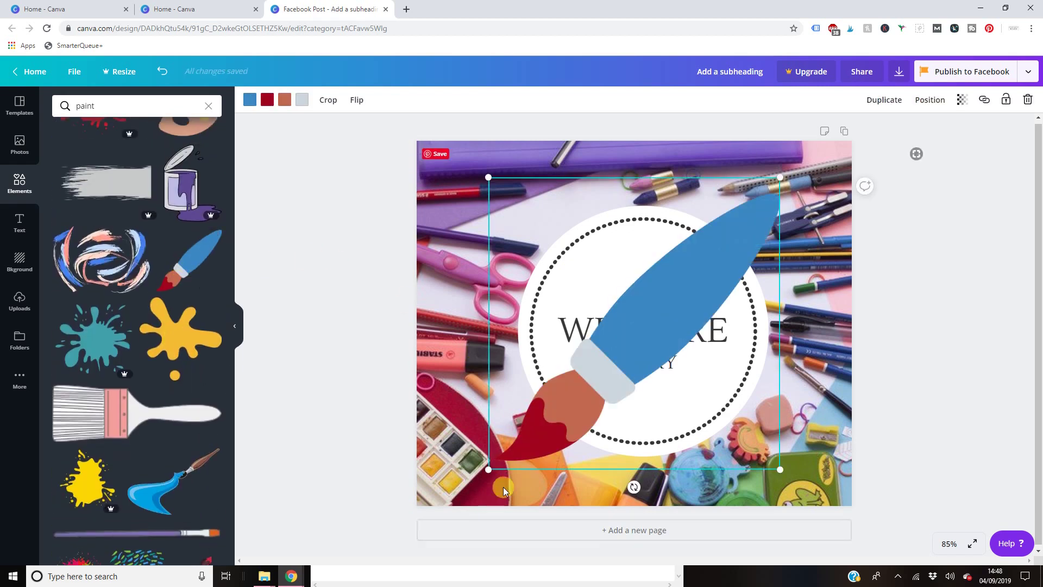
pyautogui.moveTo(488, 469)
pyautogui.mouseDown()
pyautogui.moveTo(518, 400)
pyautogui.moveTo(682, 313)
pyautogui.moveTo(760, 250)
pyautogui.mouseUp()
pyautogui.moveTo(760, 199)
pyautogui.mouseDown()
pyautogui.moveTo(677, 272)
pyautogui.moveTo(642, 242)
pyautogui.moveTo(647, 228)
pyautogui.moveTo(630, 260)
pyautogui.moveTo(644, 250)
pyautogui.mouseUp()
# Recolour all four paintbrush colours dark grey, then shrink and recentre it.
pyautogui.click(250, 100)
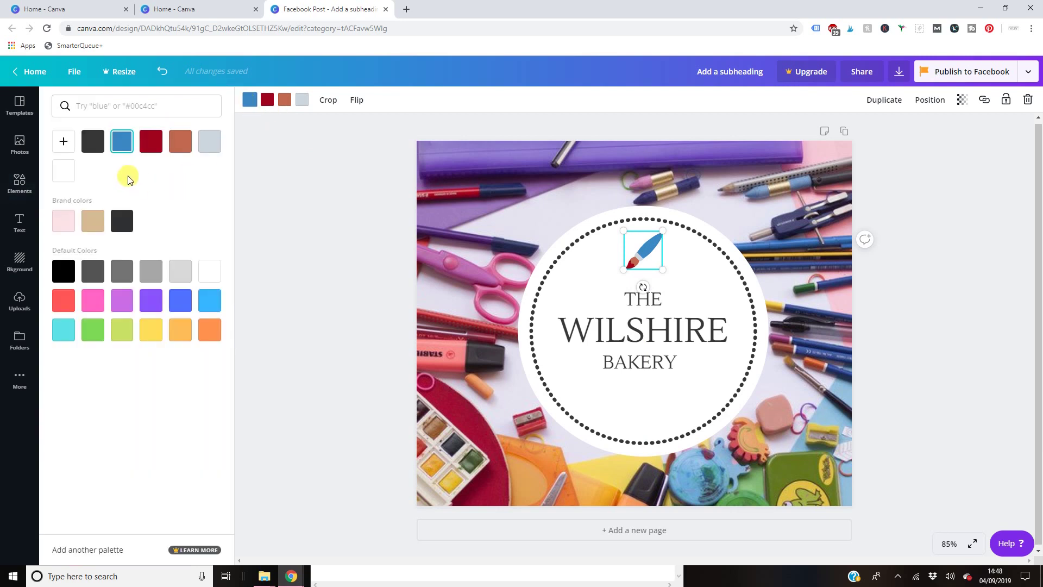
pyautogui.click(93, 141)
pyautogui.click(266, 102)
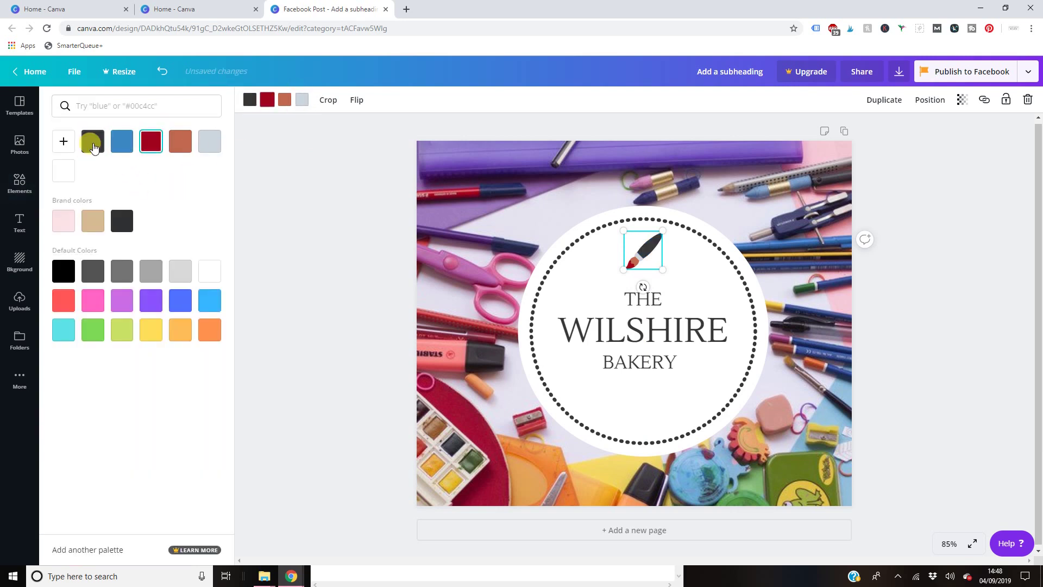
pyautogui.click(93, 141)
pyautogui.click(284, 100)
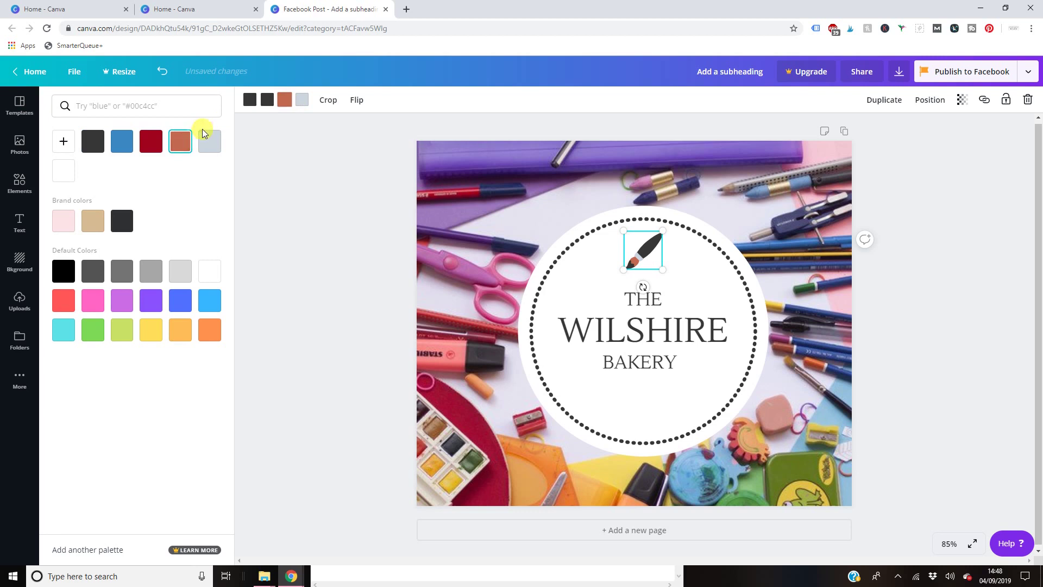
pyautogui.click(93, 141)
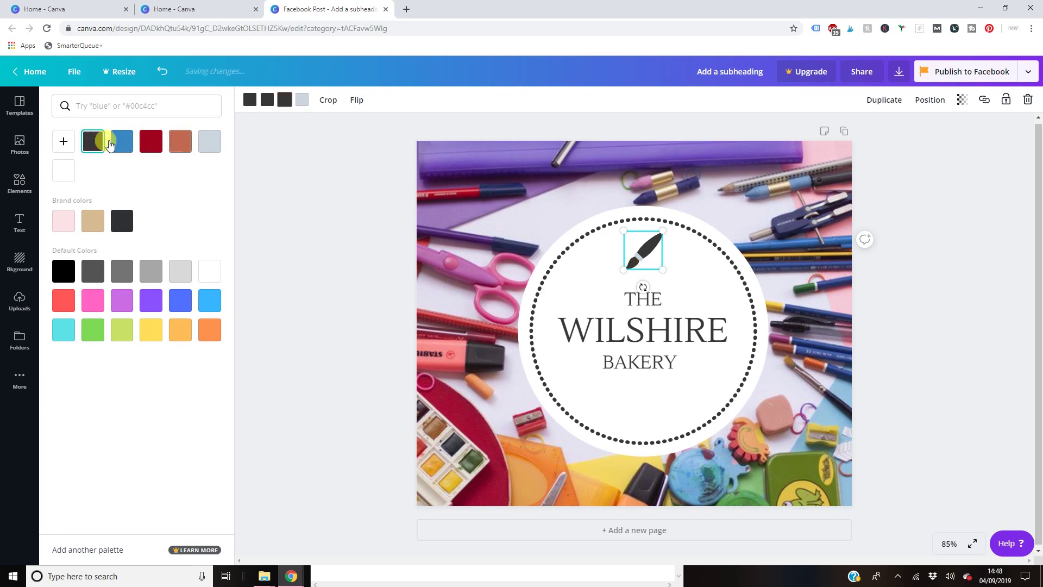
pyautogui.click(302, 102)
pyautogui.click(93, 142)
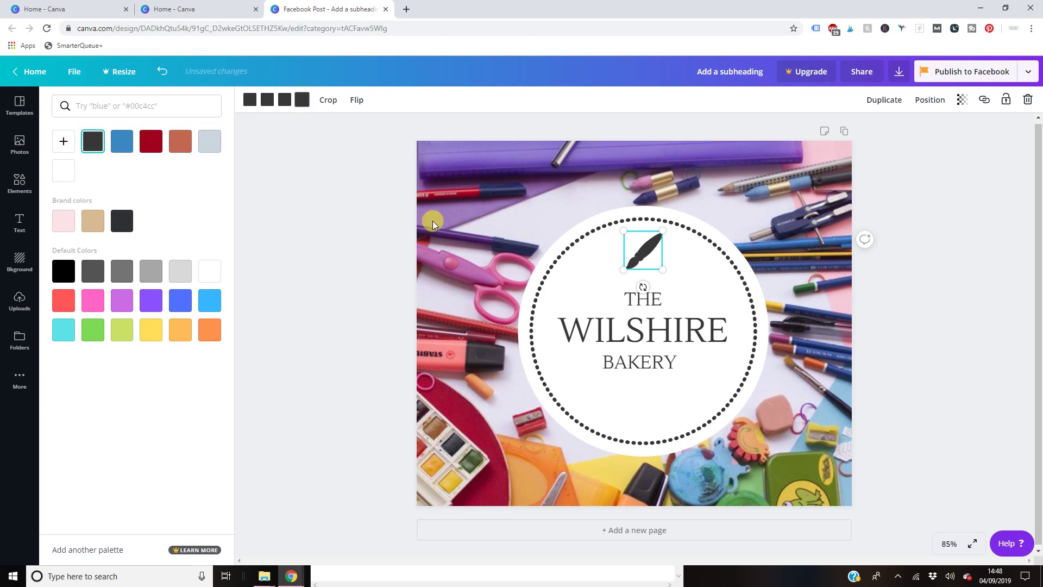
pyautogui.moveTo(624, 230); pyautogui.dragTo(636, 242)
pyautogui.click(305, 255)
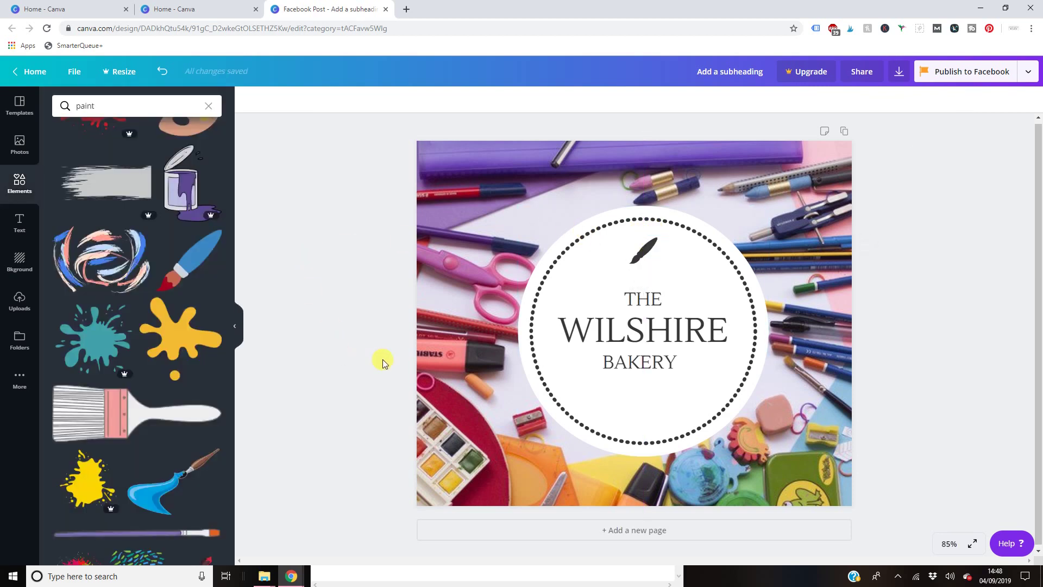
# Replace the word WILSHIRE with PAINT BOX, keeping the BAKERY subheading.
pyautogui.doubleClick(666, 334)
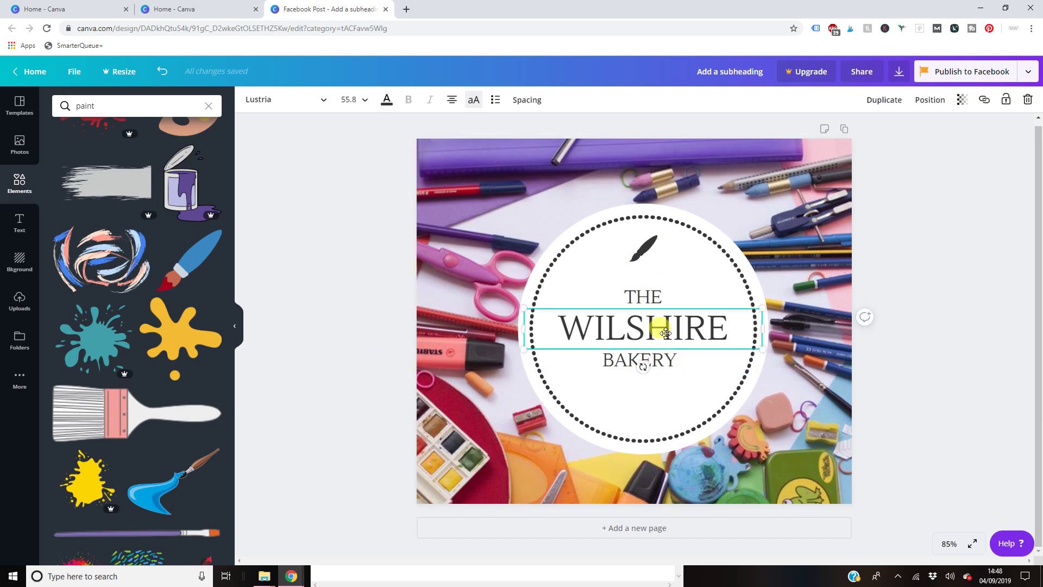
pyautogui.write('PAINT BOX')
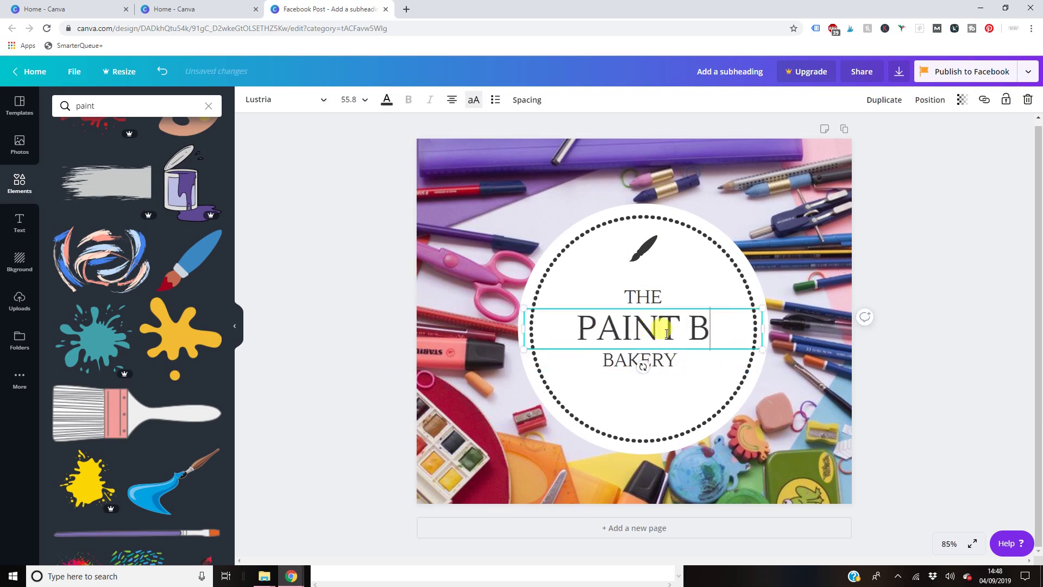
pyautogui.click(698, 364)
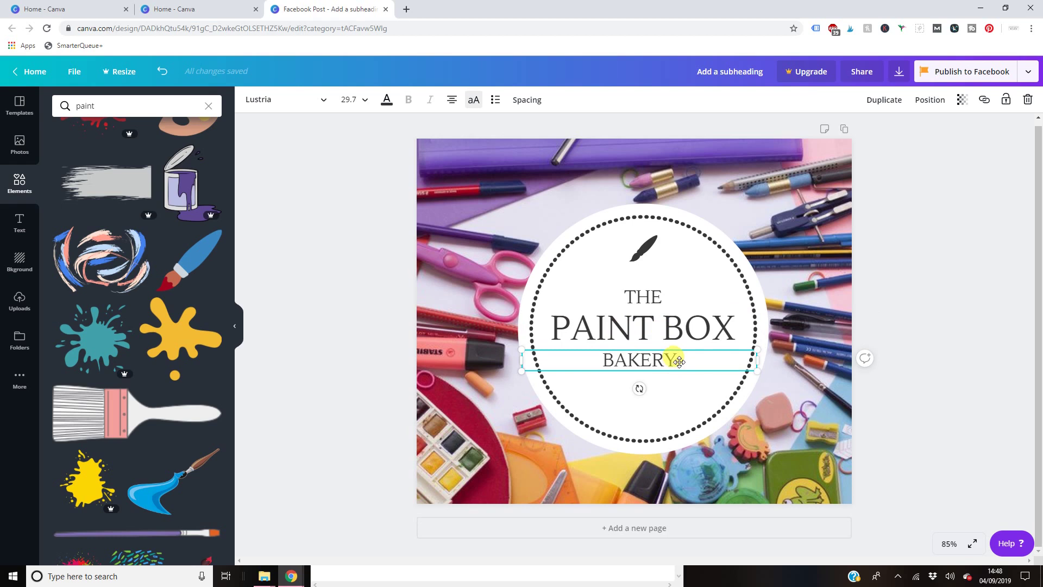
pyautogui.press('Delete')
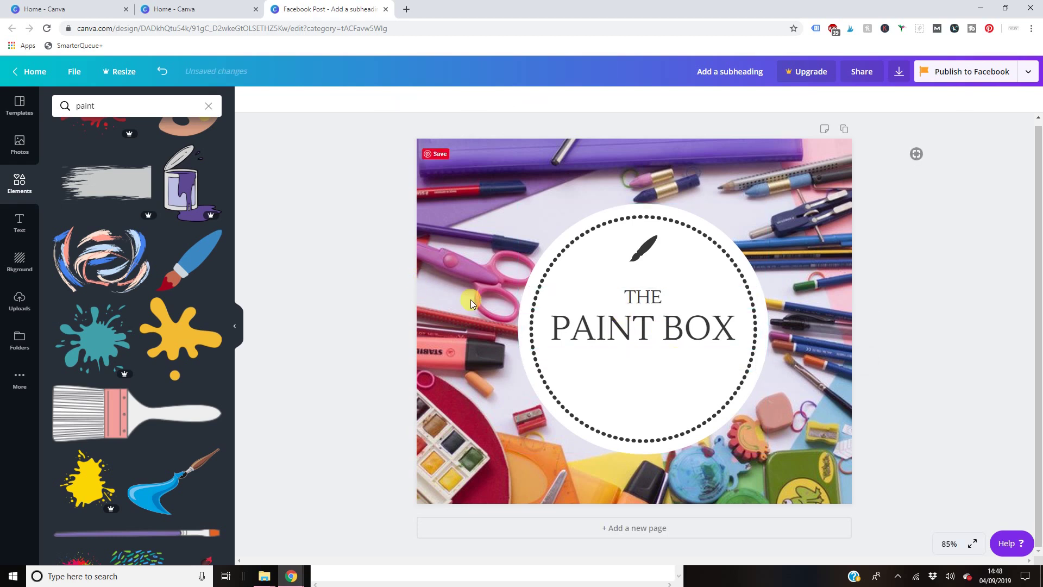
pyautogui.hotkey('ctrl', 'z')
# Change BAKERY to OPENING MARCH 4TH and shrink it to fit the circle.
pyautogui.click(644, 358)
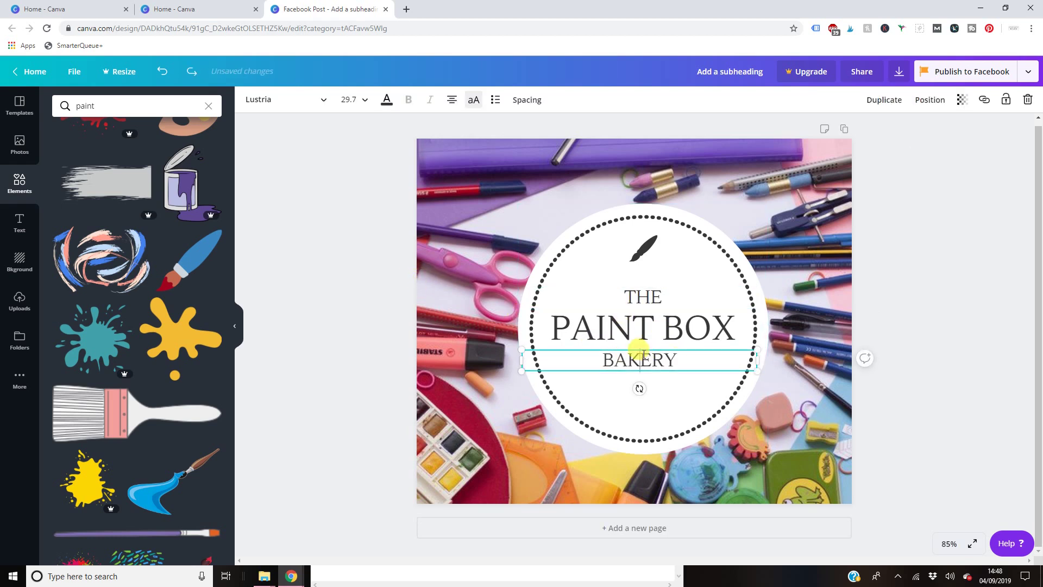
pyautogui.doubleClick(644, 358)
pyautogui.write('OPENN')
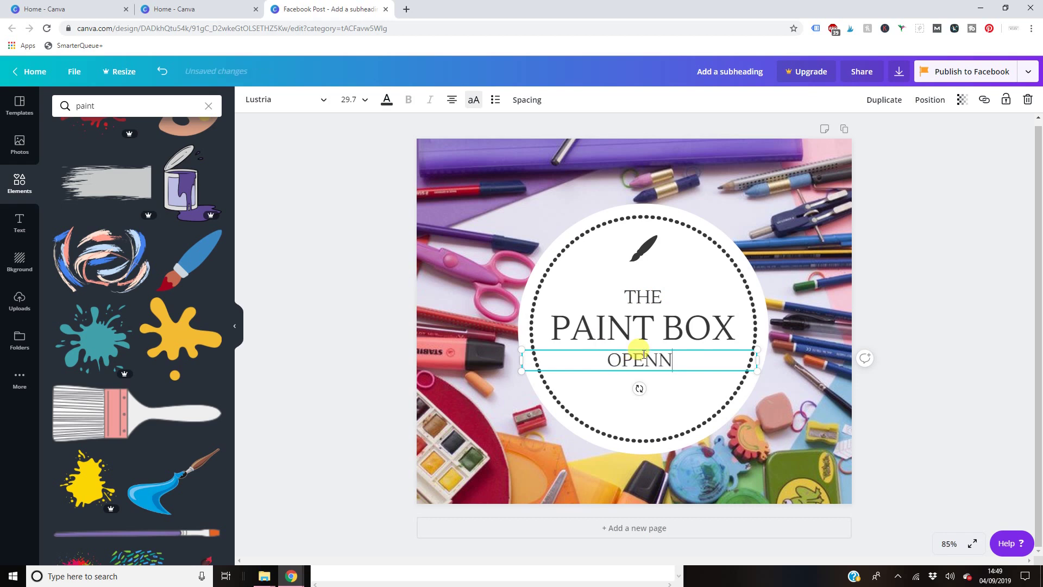
pyautogui.press('BackSpace')
pyautogui.write('ING MAR')
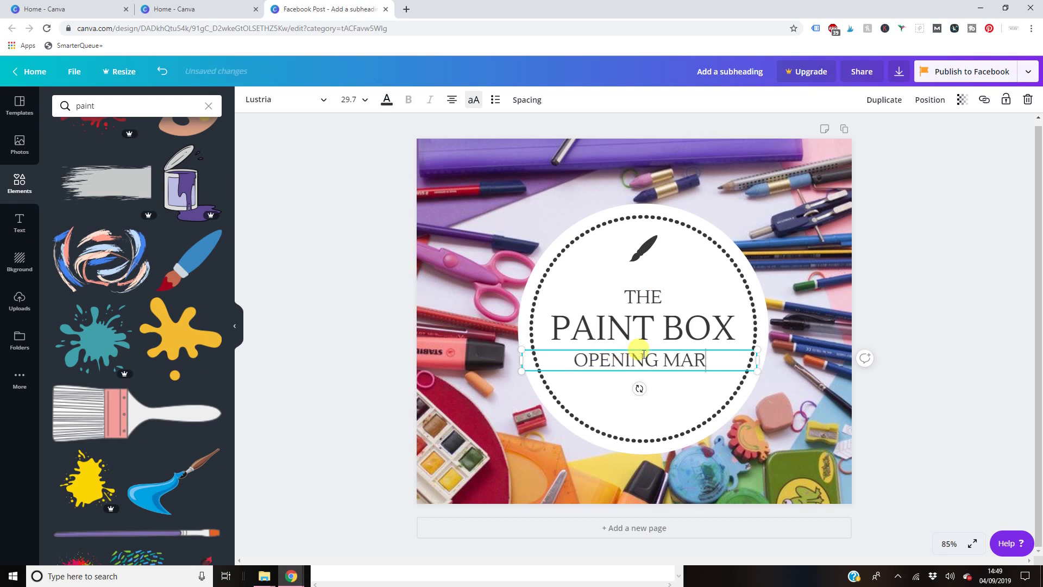
pyautogui.write('CH 4T5H')
pyautogui.press('BackSpace')
pyautogui.press('BackSpace')
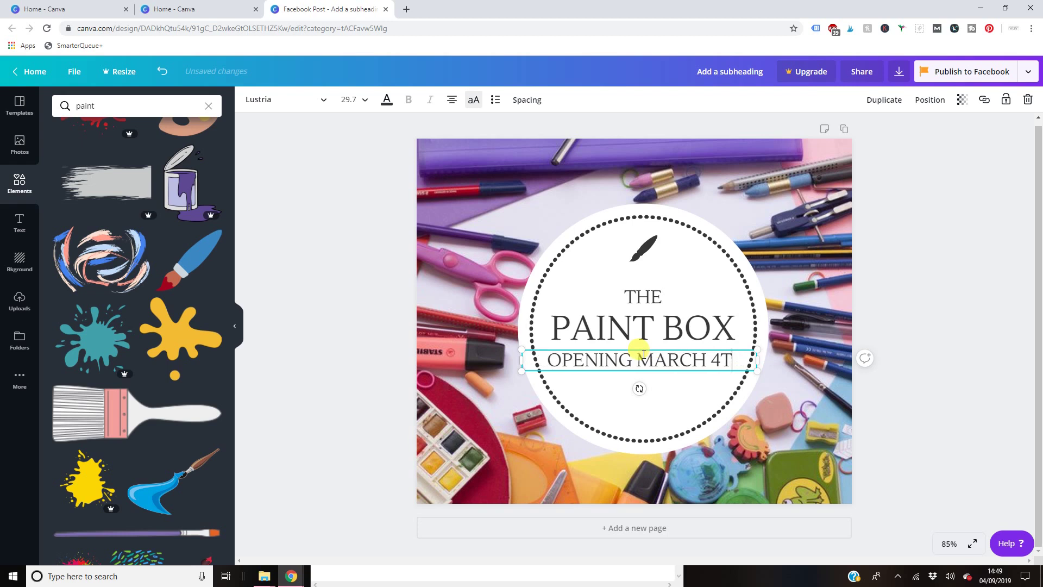
pyautogui.write('H')
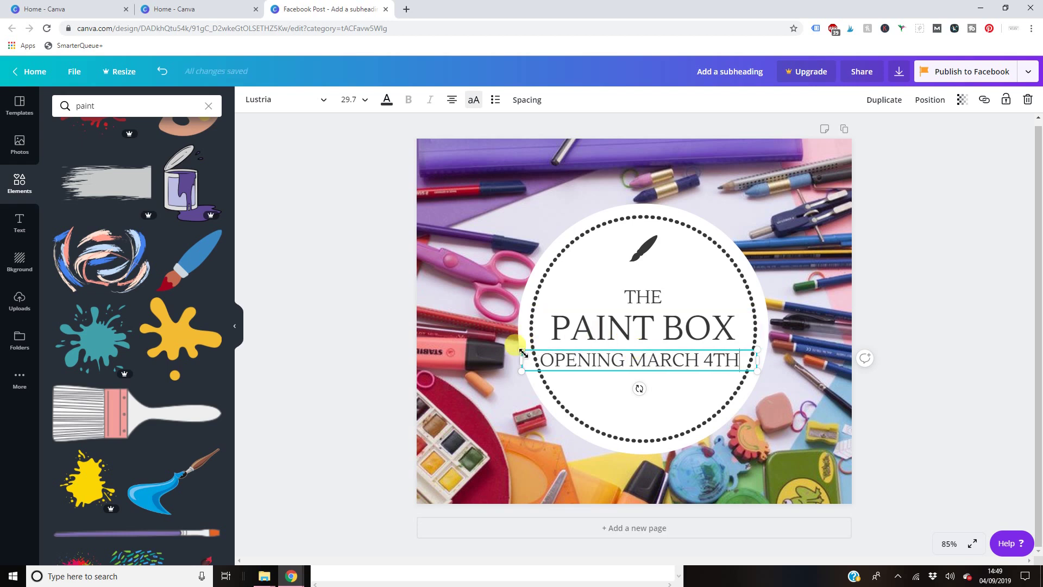
pyautogui.moveTo(522, 350); pyautogui.dragTo(572, 348)
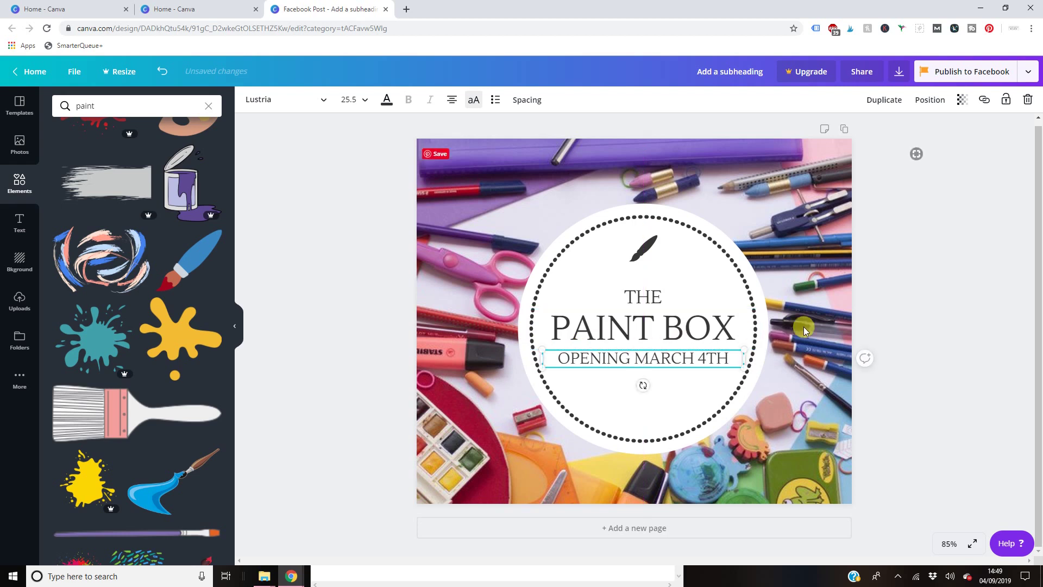
pyautogui.click(891, 320)
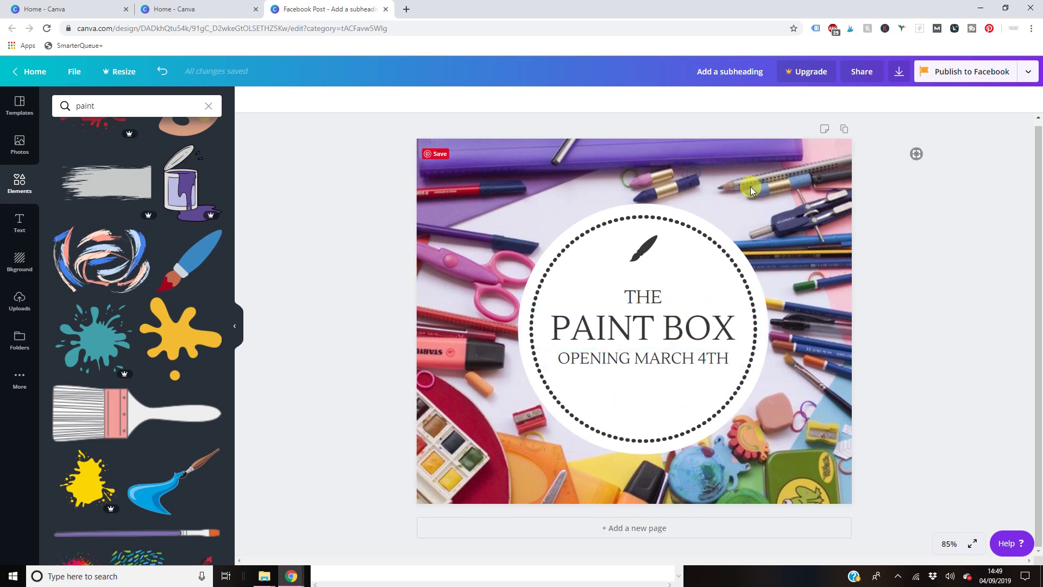
# Show the publishing options from the chevron beside Publish to Facebook.
pyautogui.click(1029, 75)
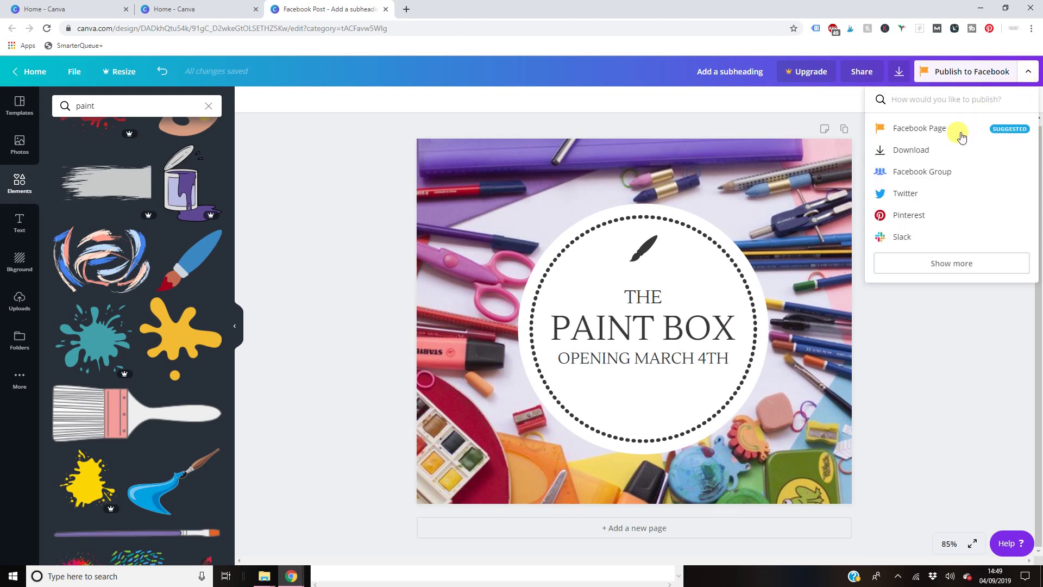
# Download the design as a PNG file.
pyautogui.click(928, 156)
pyautogui.click(913, 151)
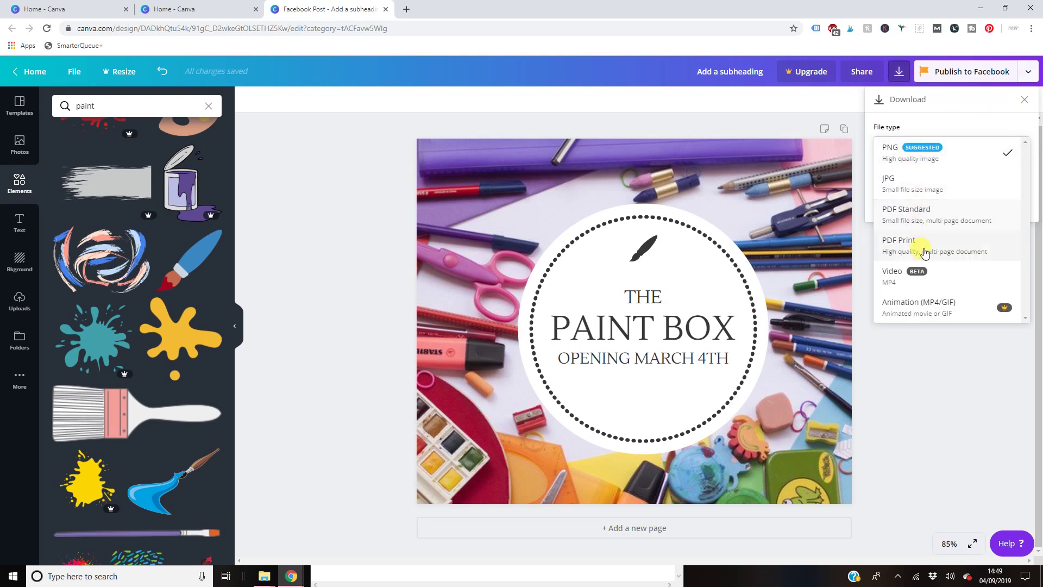
pyautogui.click(899, 163)
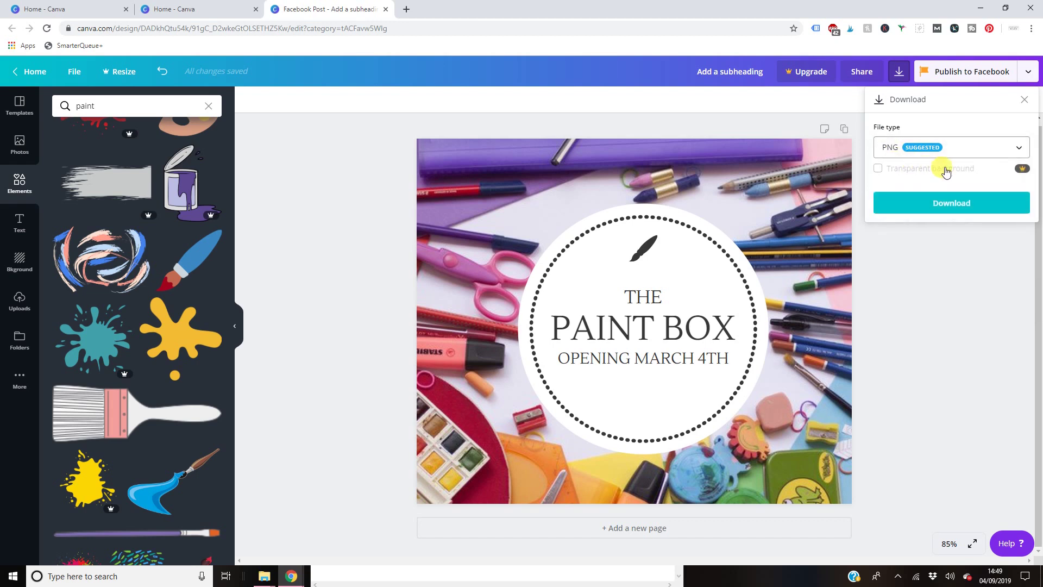
pyautogui.click(990, 201)
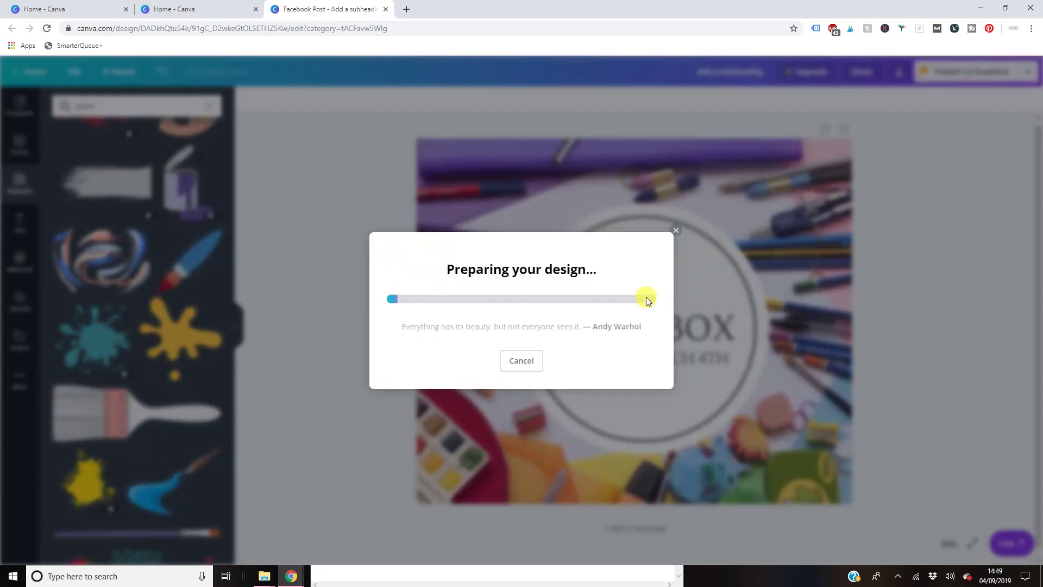